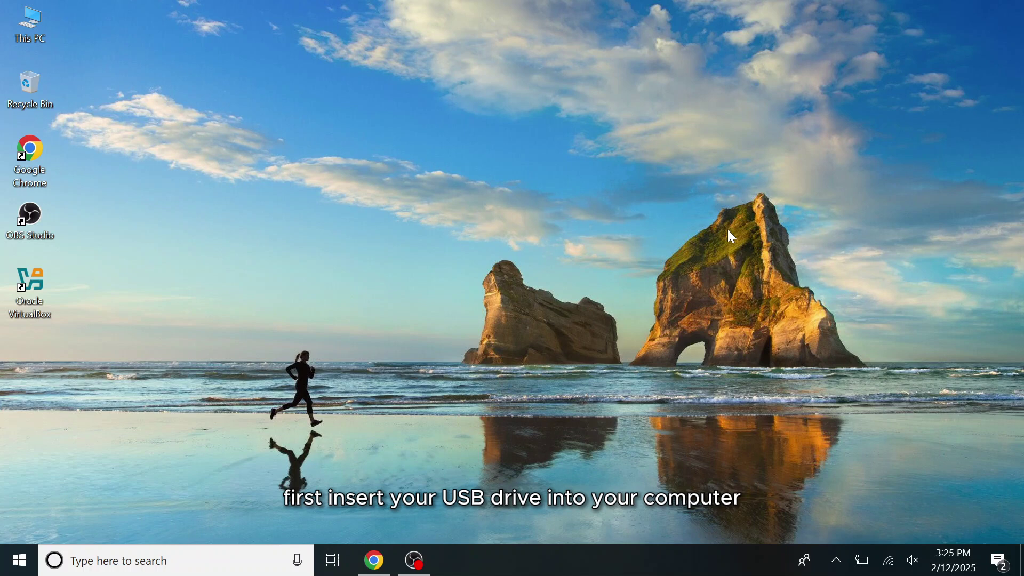
Search Google in Chrome for 'hfs+ for windows'
left_click(372, 558)
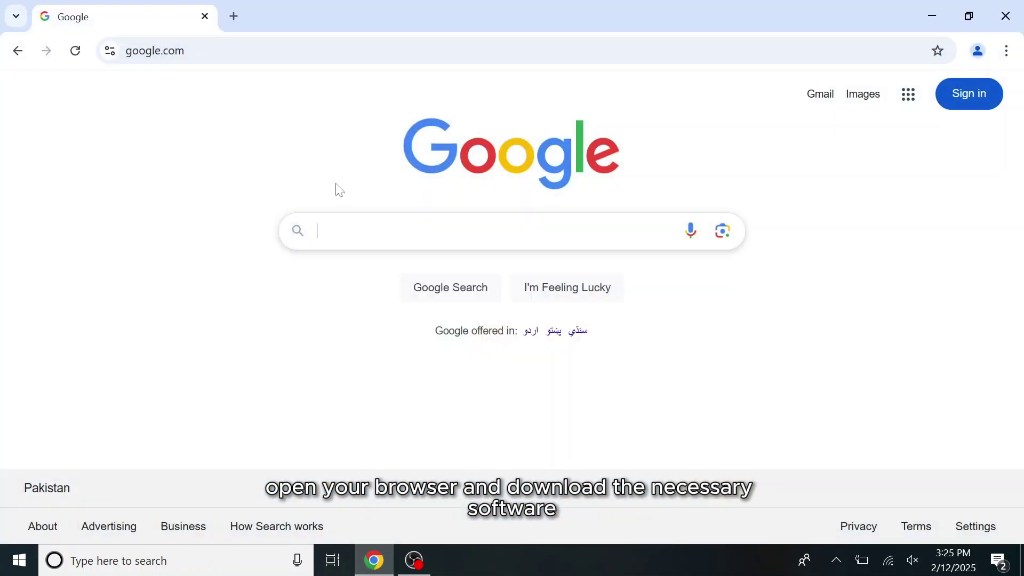
left_click(356, 230)
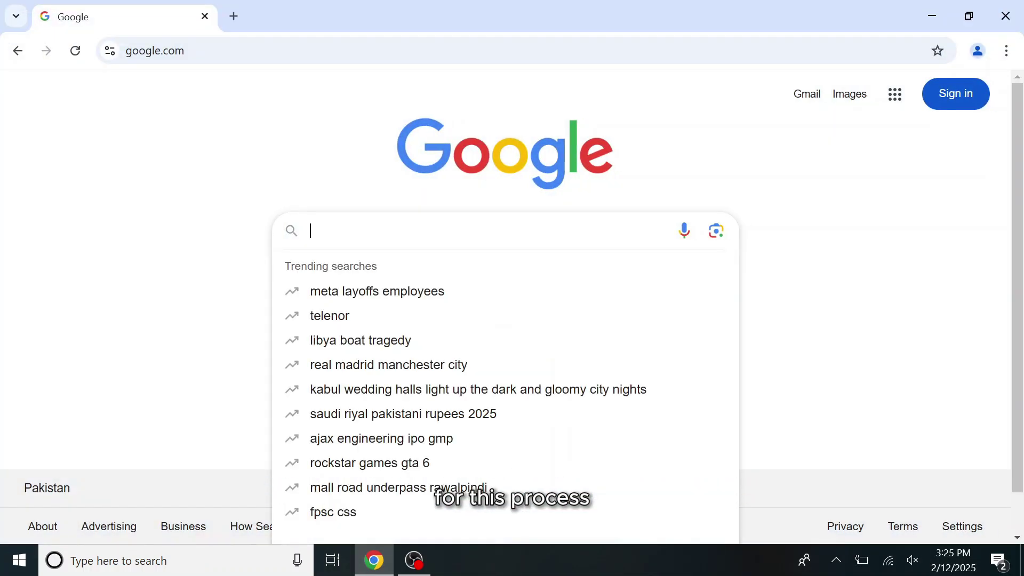
type("HFS+")
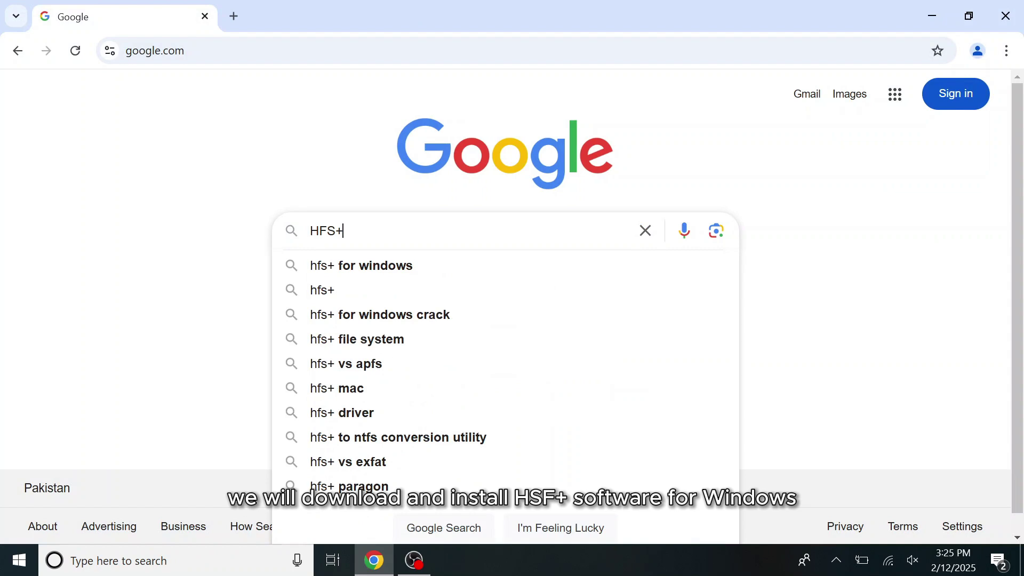
key("Down")
key("Return")
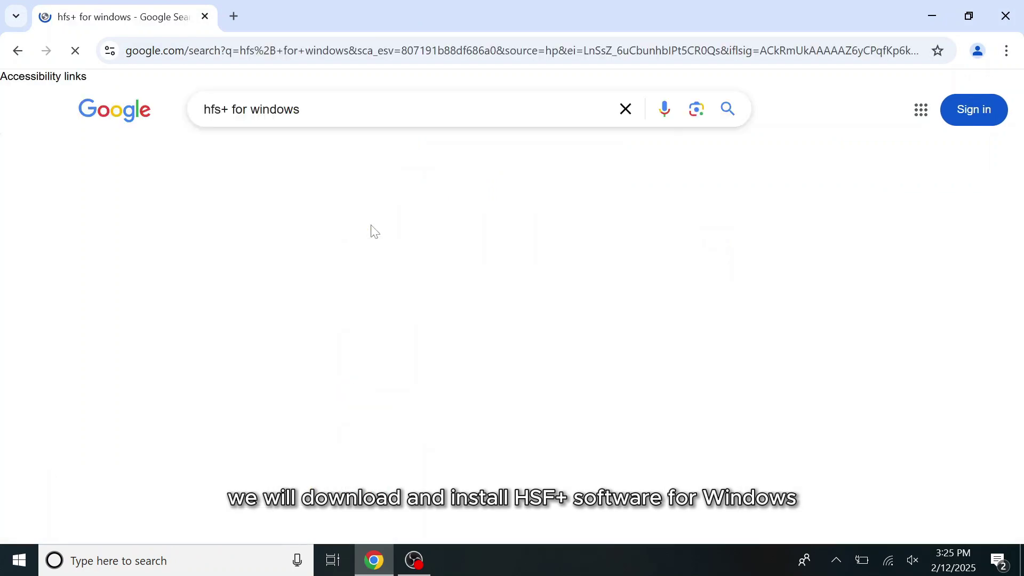
Download hfs14_win_trial.msi from the Paragon HFS+ for Windows page and check its progress
left_click(213, 244)
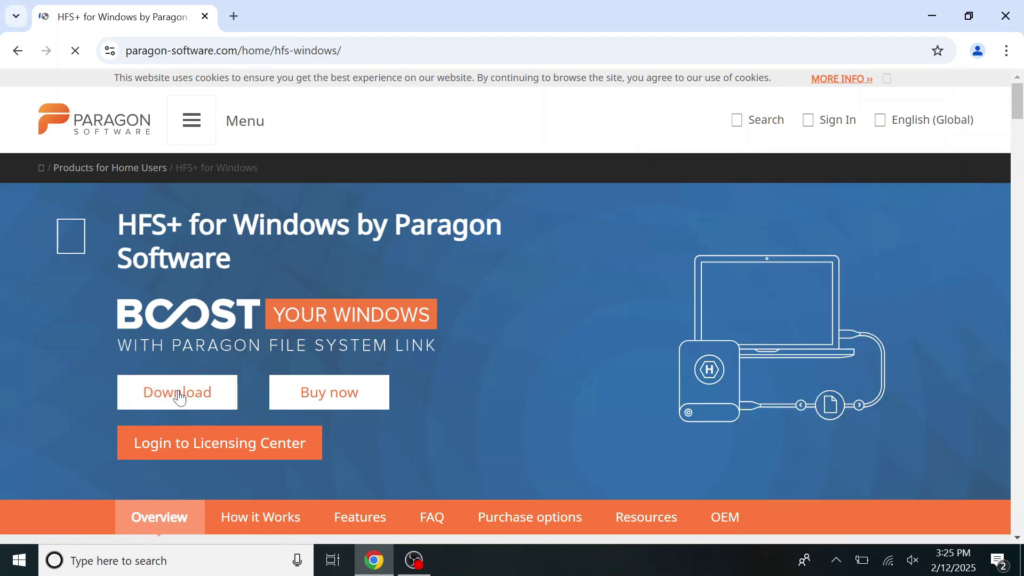
left_click(179, 398)
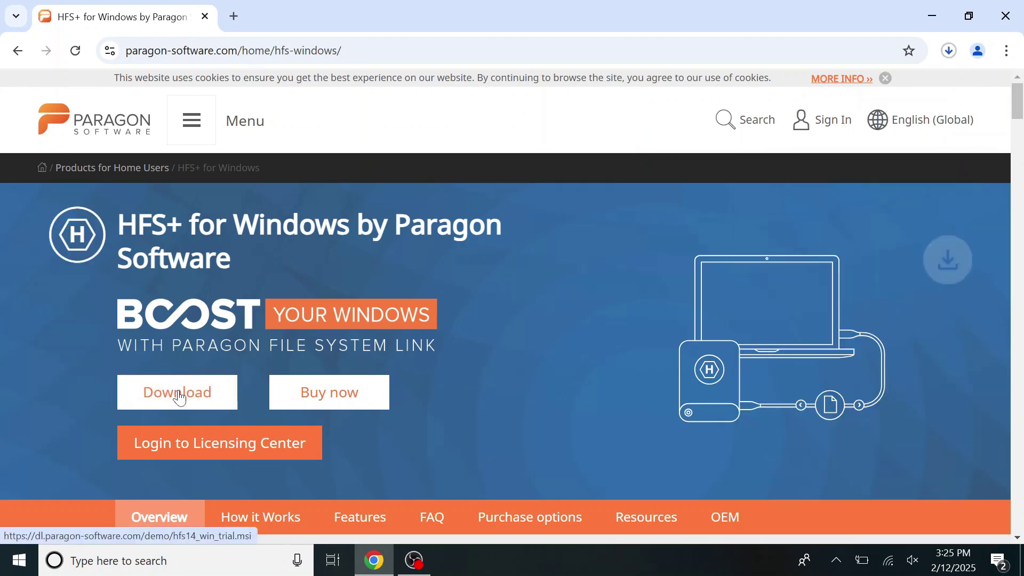
left_click(953, 48)
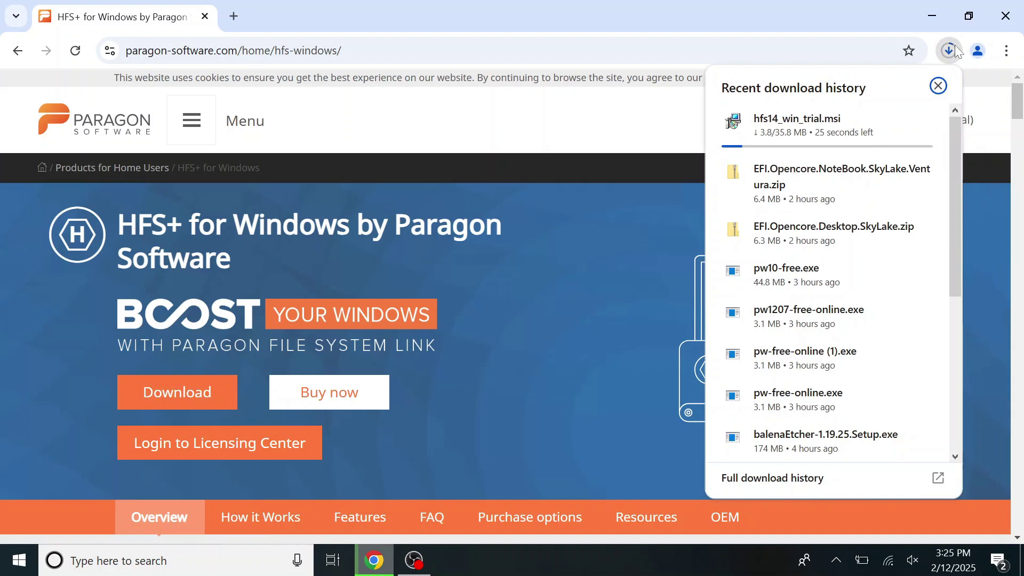
left_click(955, 45)
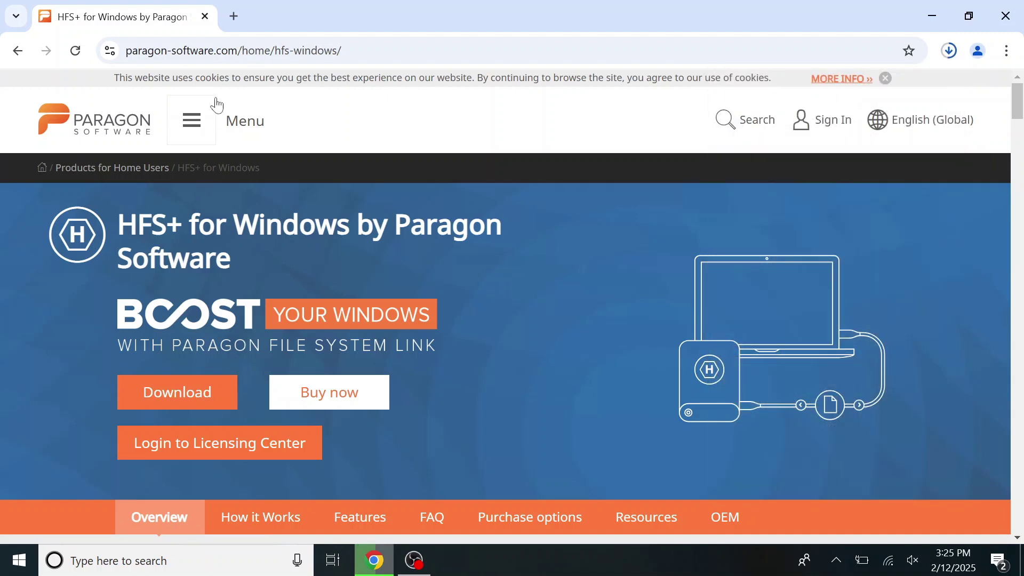
Search Google for 'transmac' and open the About TransMac for Windows page
left_click(233, 51)
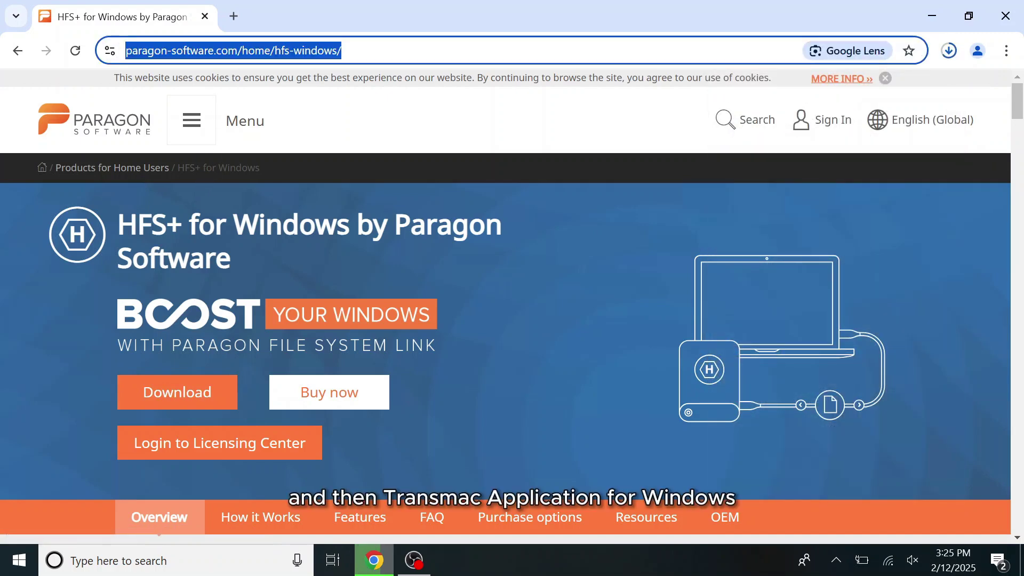
type("transmac")
key("Return")
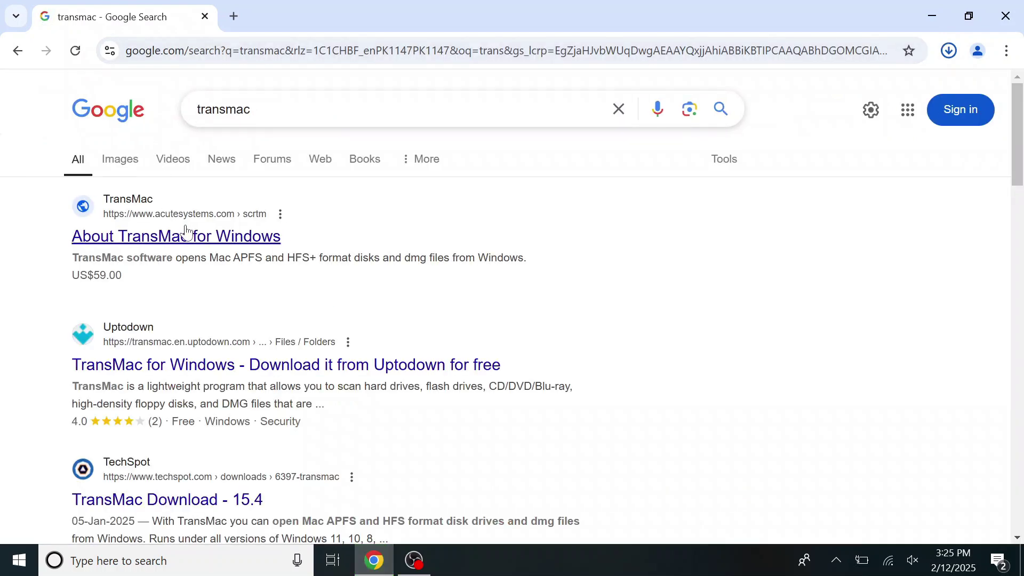
left_click(186, 230)
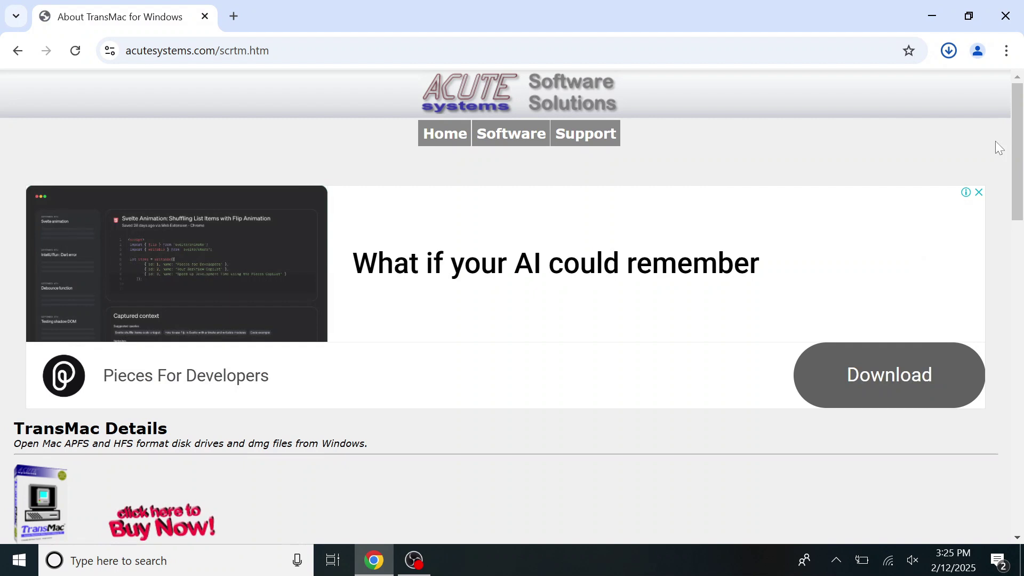
Download tmsetup.zip from the TransMac Details section and dismiss the pop-up ad
scroll(1019, 176, "down", 4)
scroll(1021, 193, "down", 3)
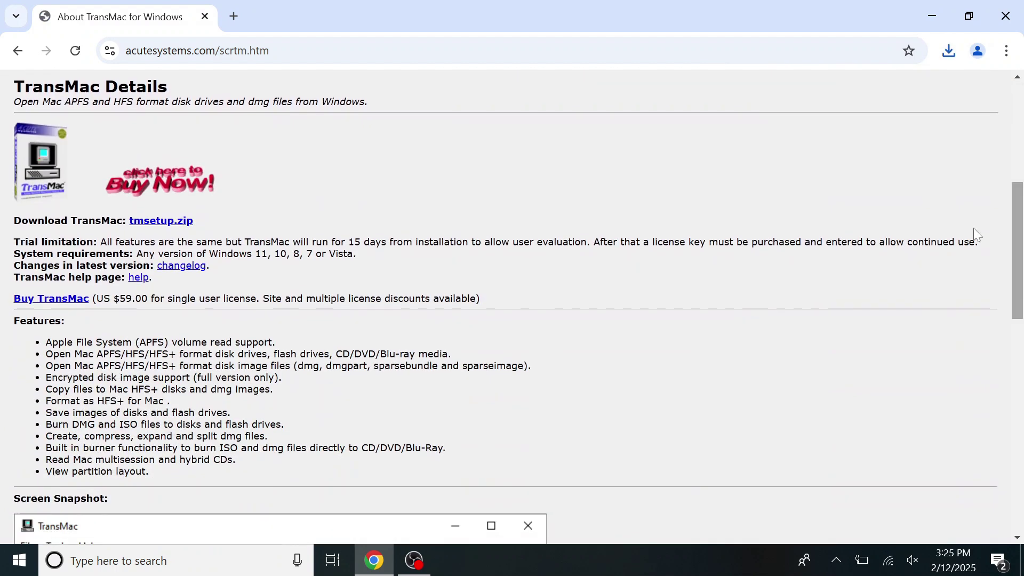
left_click_drag(38, 221, 160, 228)
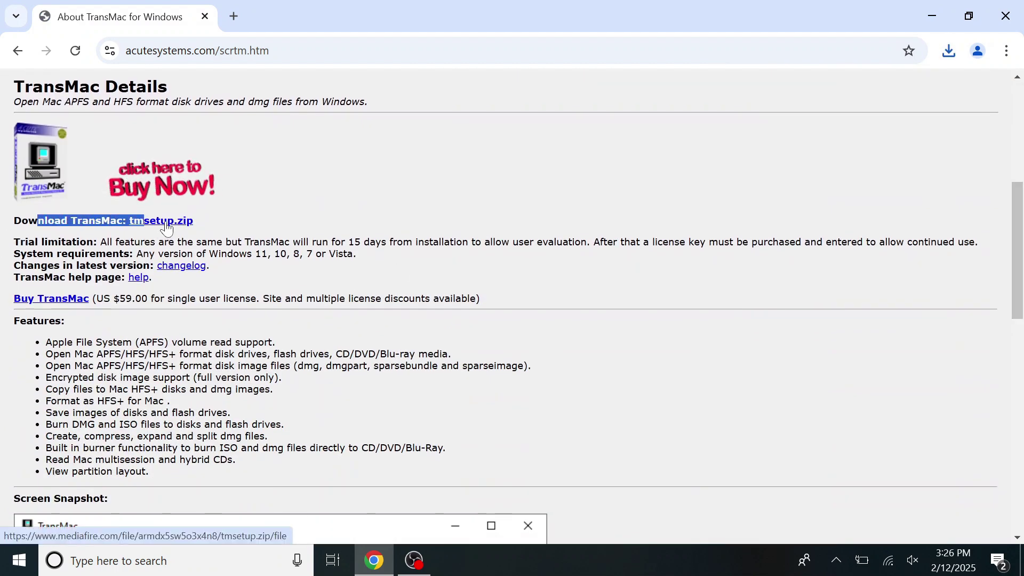
left_click(161, 223)
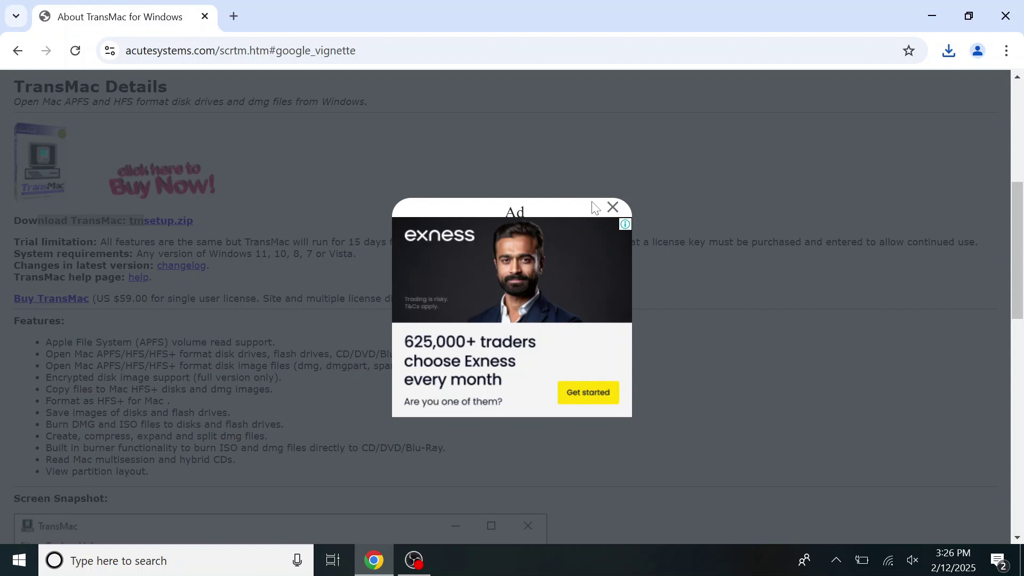
left_click(612, 208)
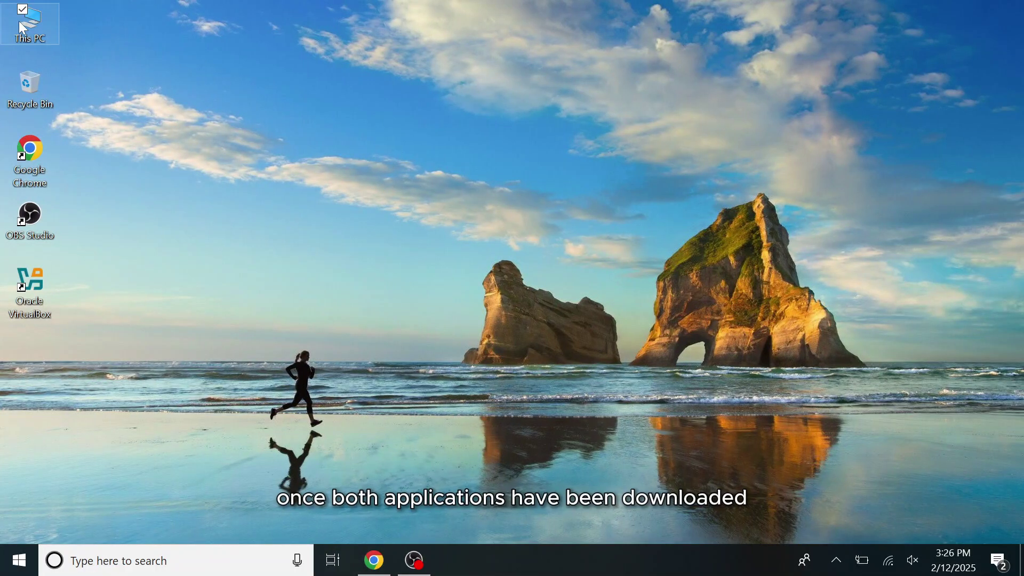
Launch the hfs14_win_trial installer from the Downloads folder
double_click(19, 22)
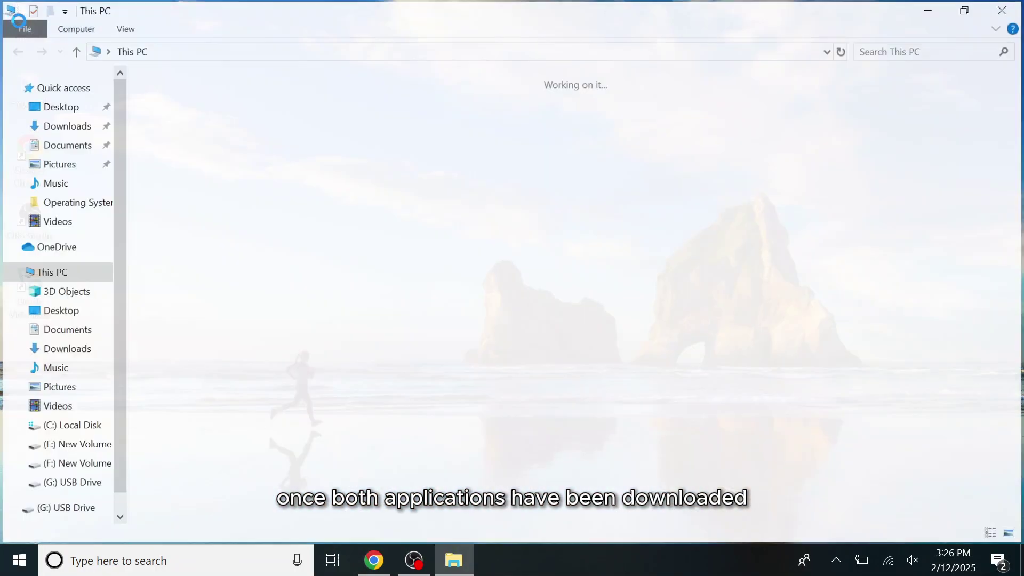
left_click(67, 126)
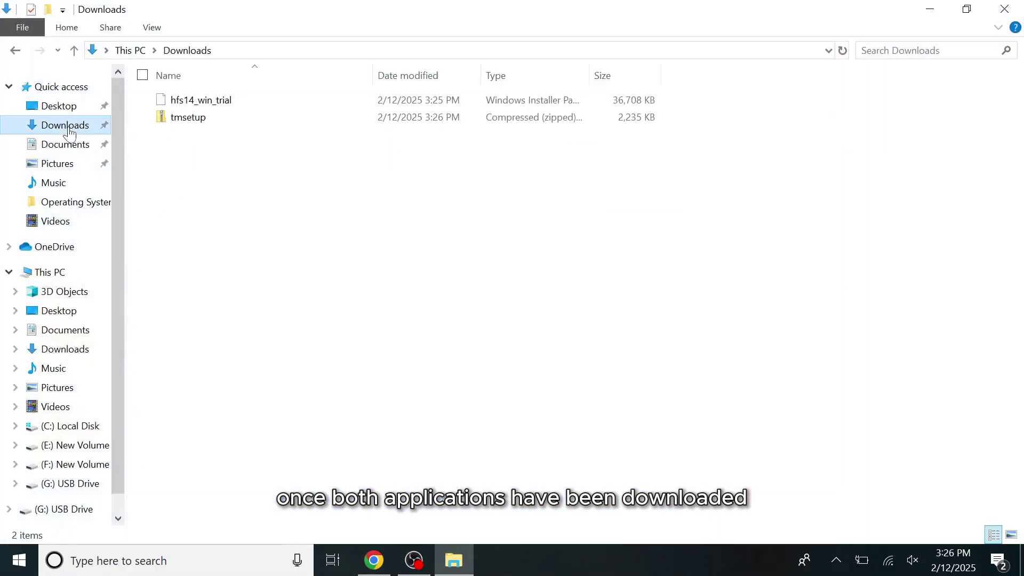
double_click(190, 106)
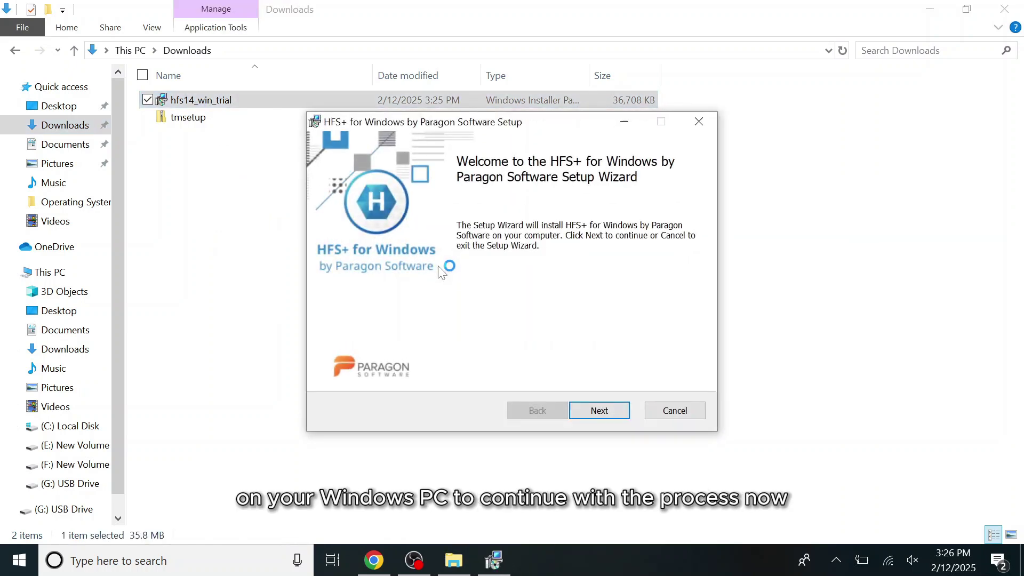
Accept the HFS+ License Agreement and the Privacy Policy and Terms of Use
left_click(599, 410)
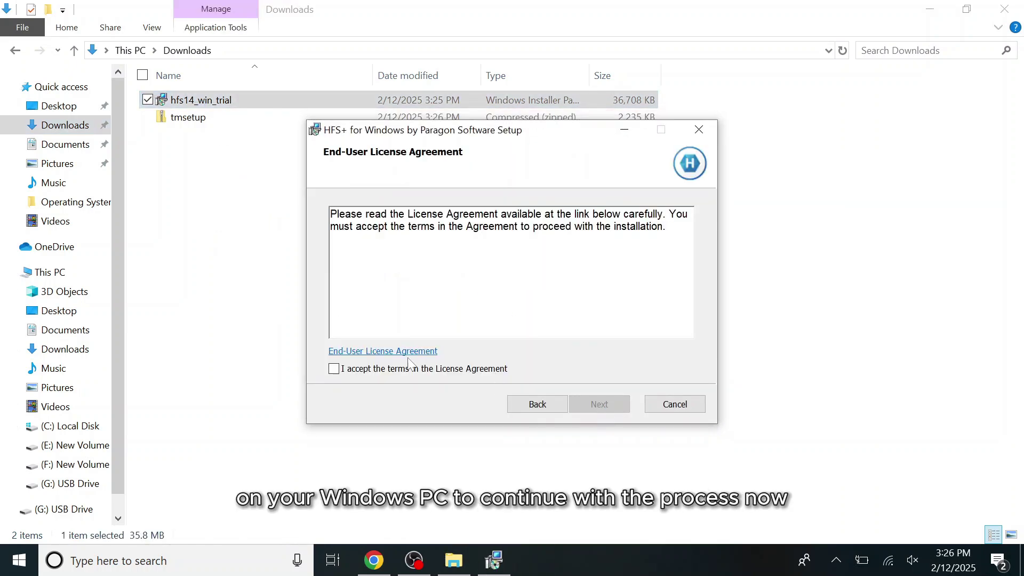
left_click(410, 369)
left_click(600, 406)
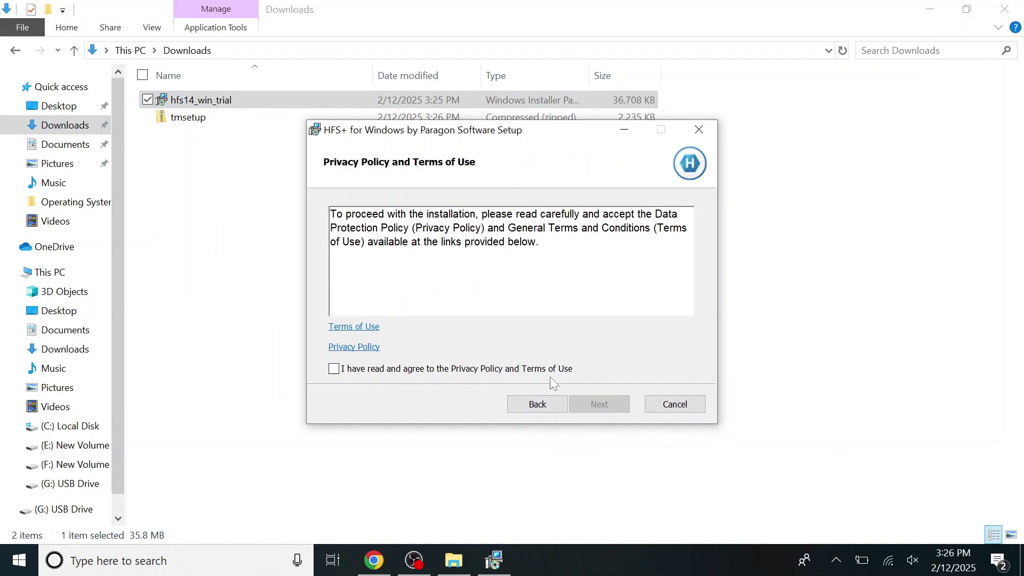
left_click(550, 373)
Install HFS+ for Windows with default options, finish setup, and restart the computer
left_click(599, 408)
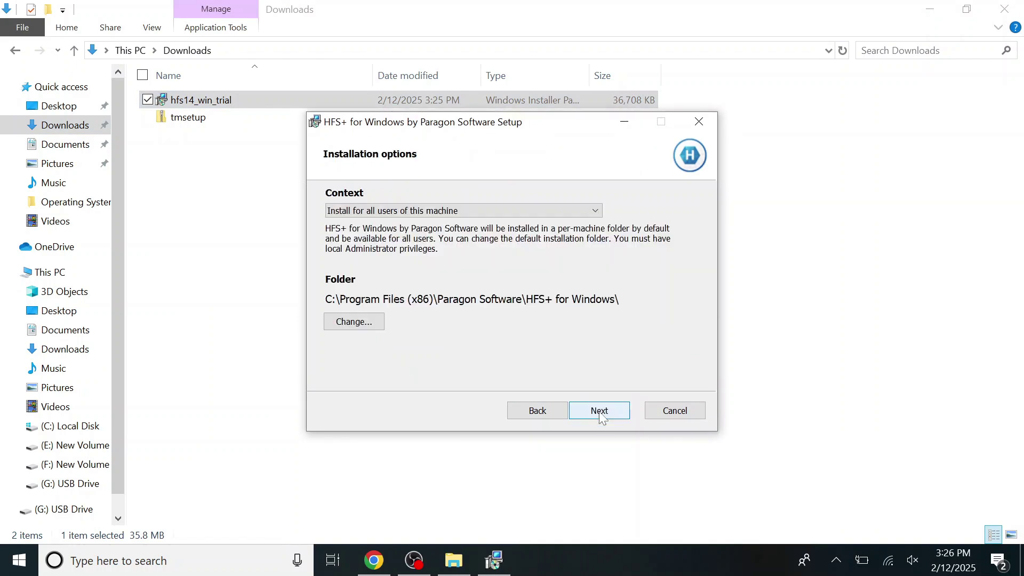
left_click(599, 411)
left_click(600, 411)
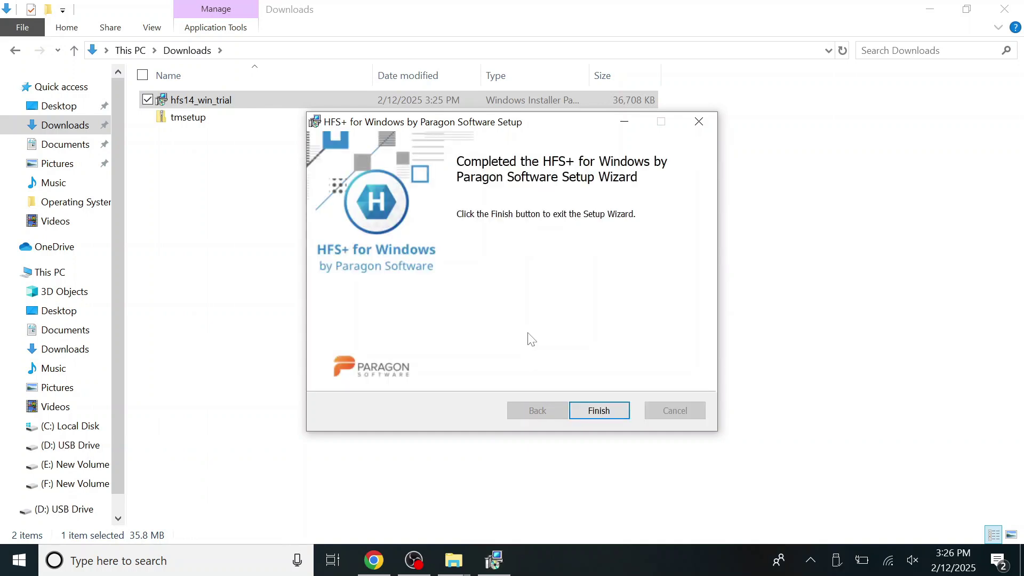
left_click(598, 410)
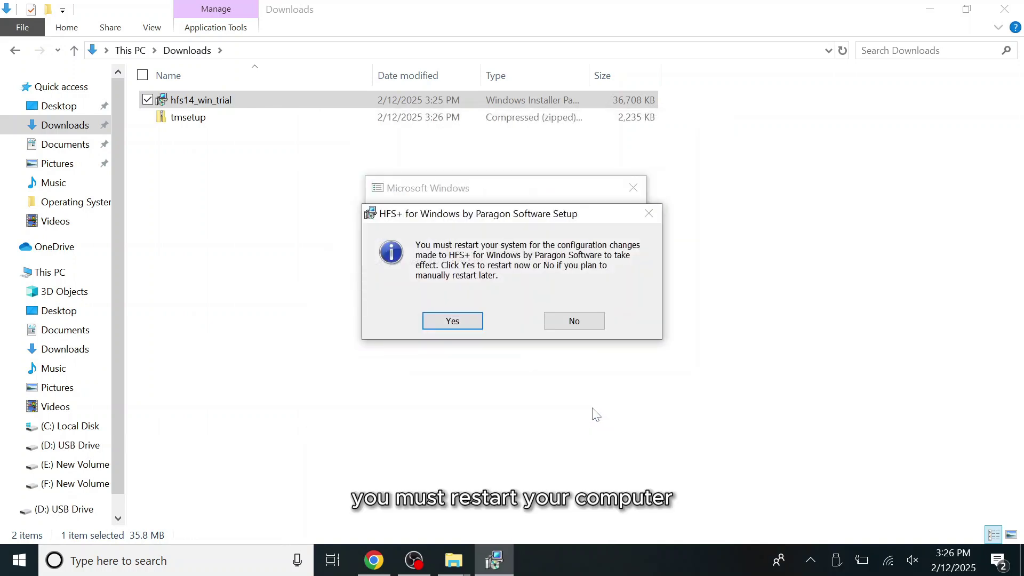
left_click(452, 321)
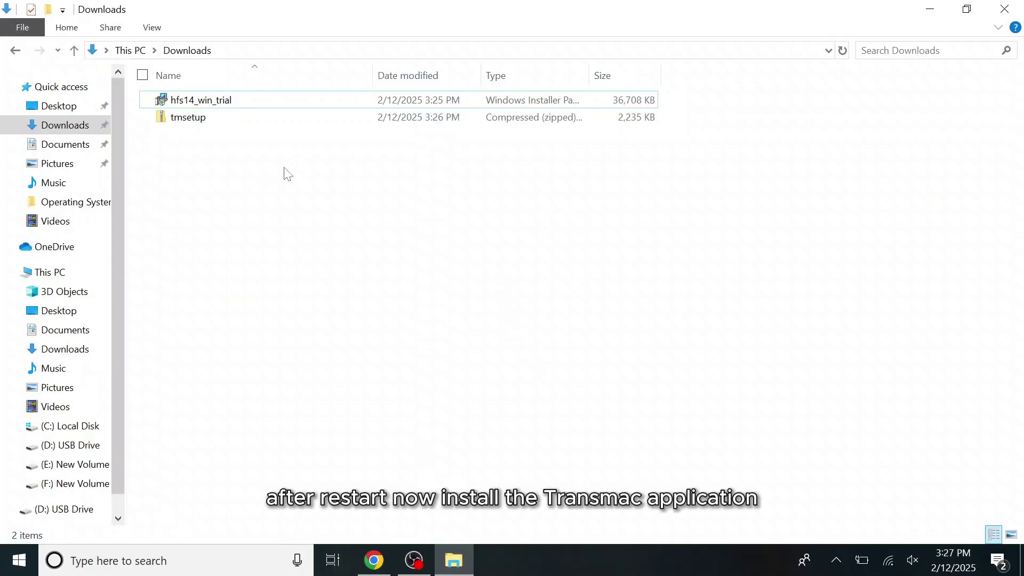
Open the tmsetup archive and run the TransMac setup program
right_click(177, 113)
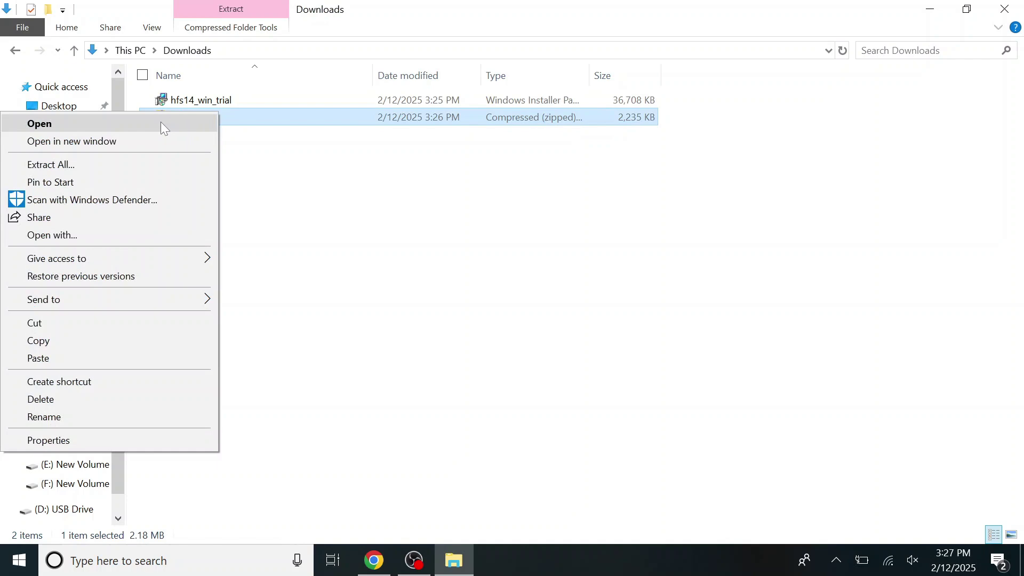
left_click(161, 122)
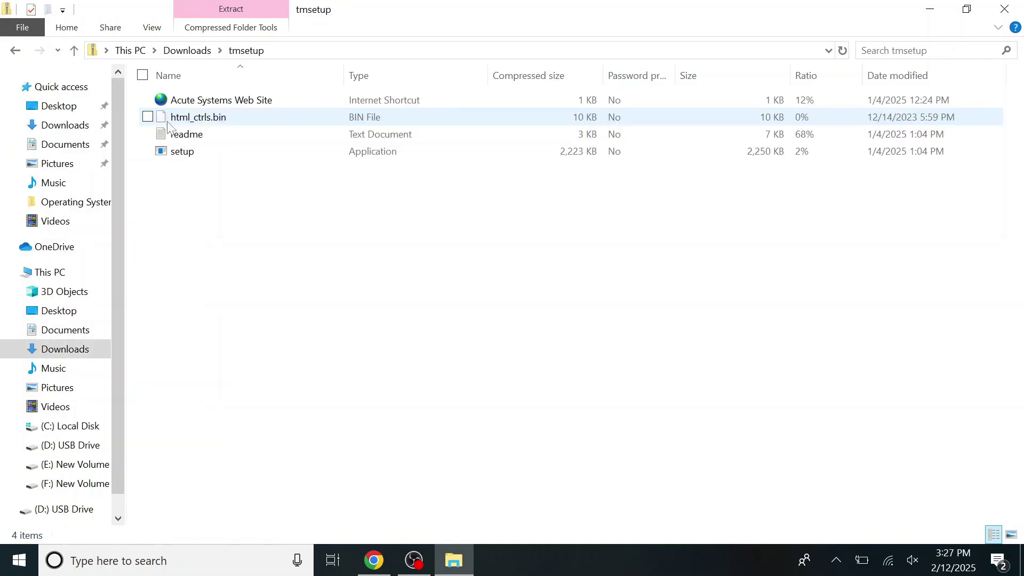
double_click(188, 151)
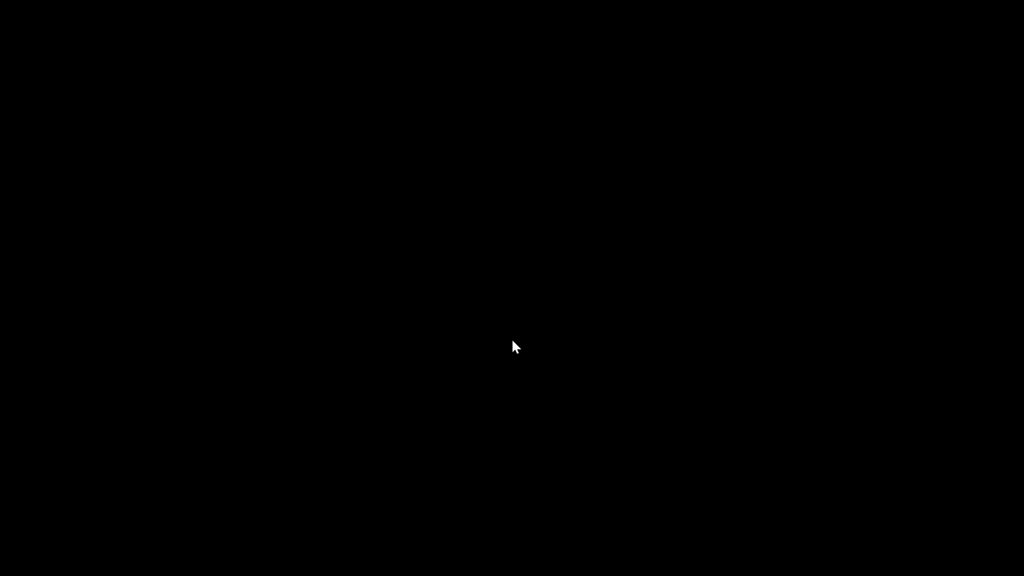
left_click(513, 341)
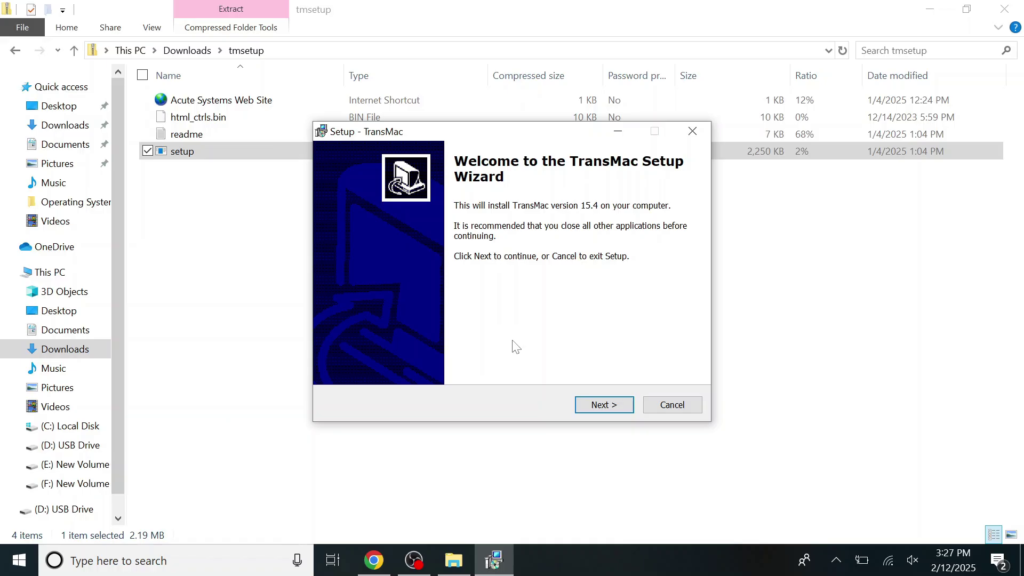
Accept the TransMac license and install with the default location and Start menu folder
left_click(612, 406)
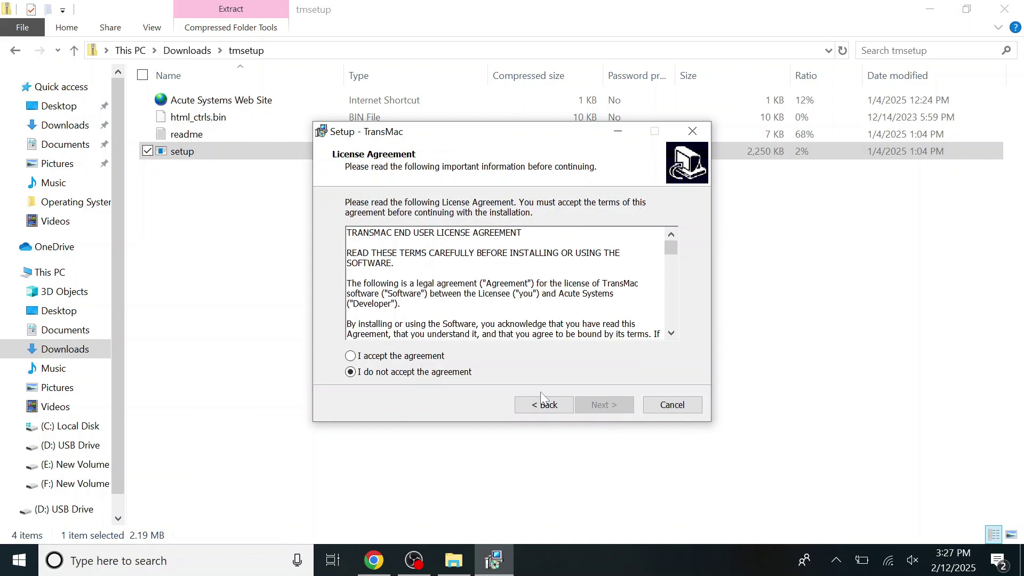
left_click(425, 357)
left_click(601, 405)
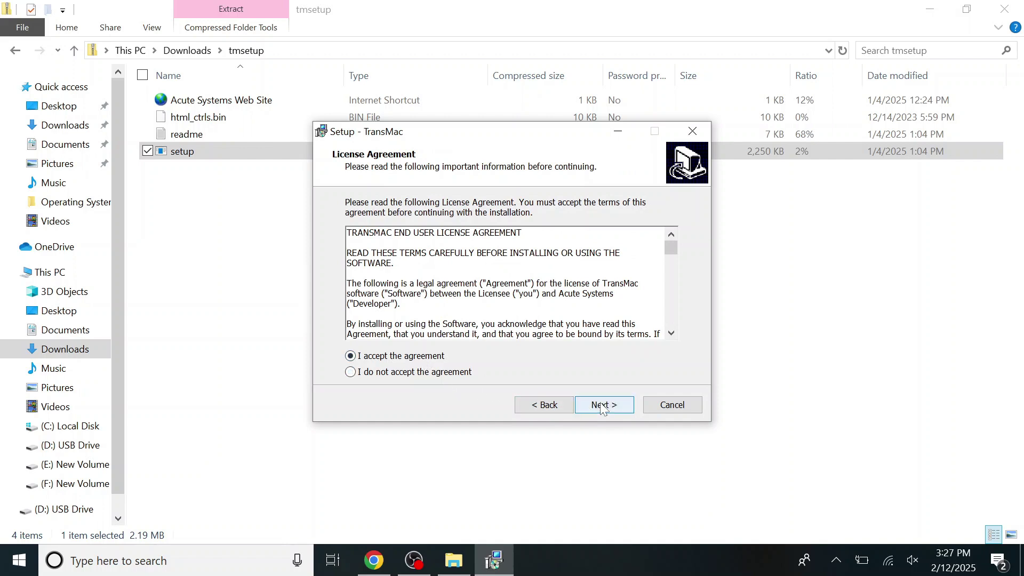
left_click(602, 405)
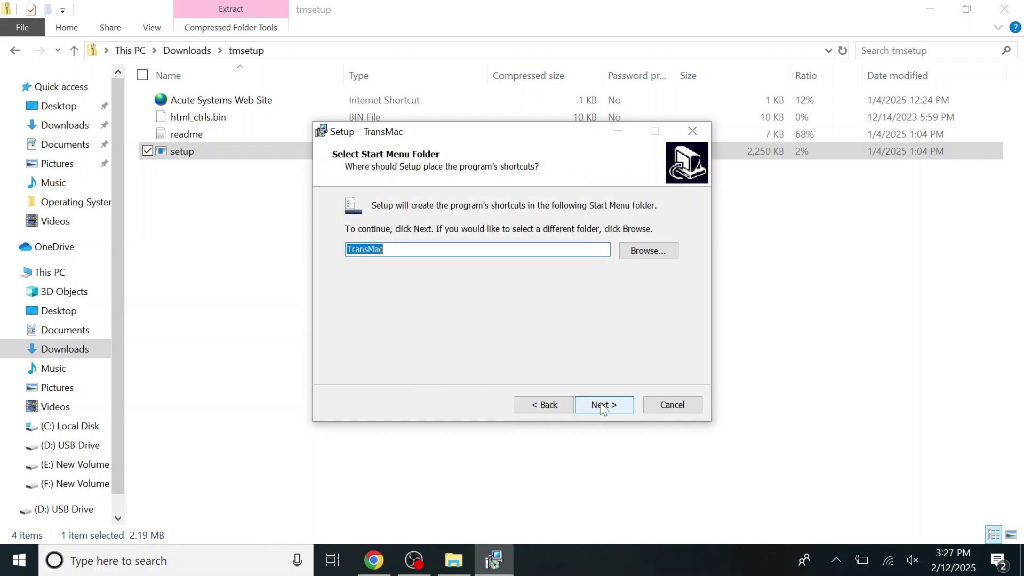
left_click(602, 405)
left_click(601, 405)
left_click(602, 405)
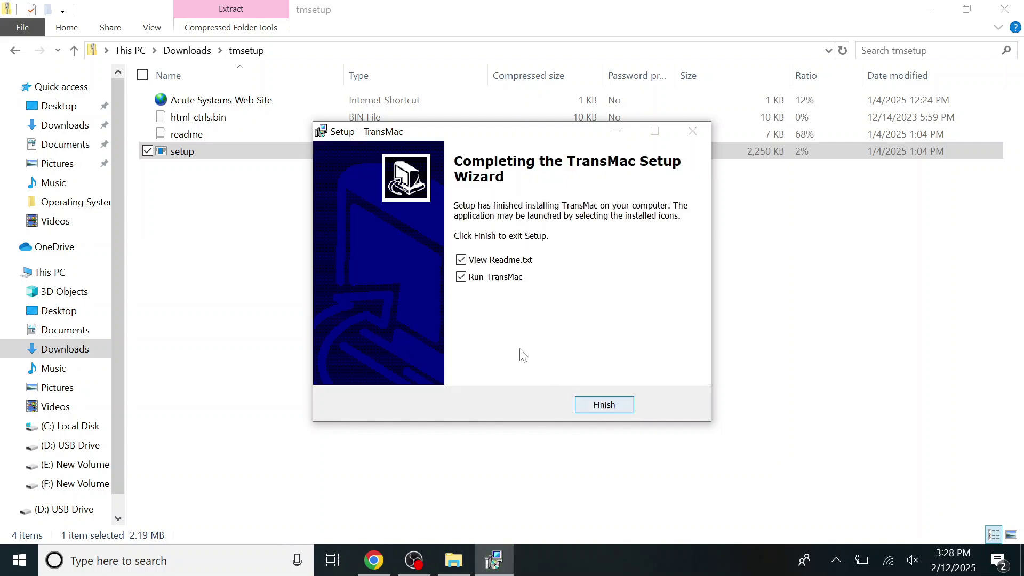
Uncheck View Readme.txt and Run TransMac, then finish the installer
left_click(487, 277)
left_click(488, 261)
left_click(602, 405)
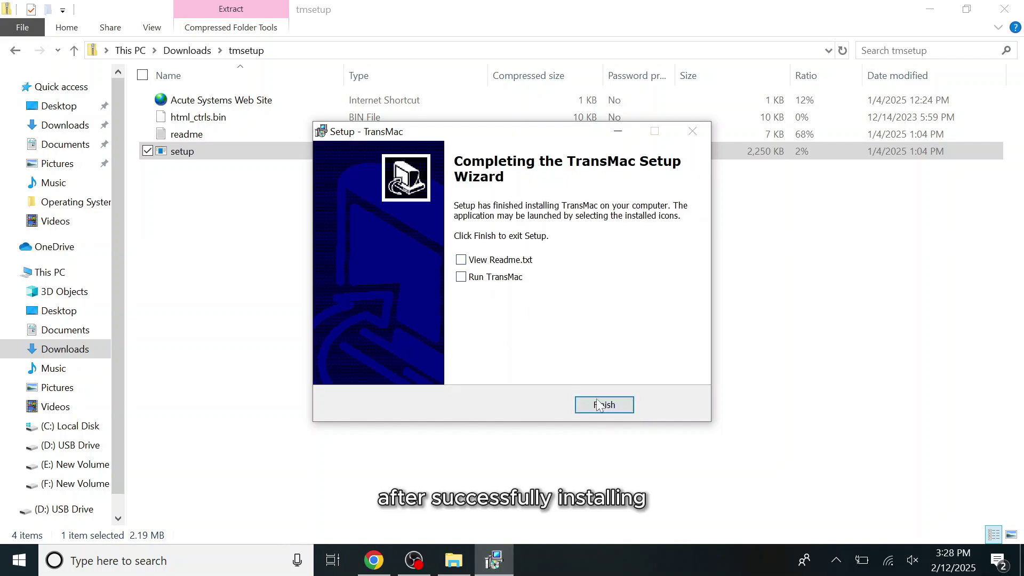
Close the tmsetup folder, open Format new volume, and review the volume list unchanged
left_click(1005, 9)
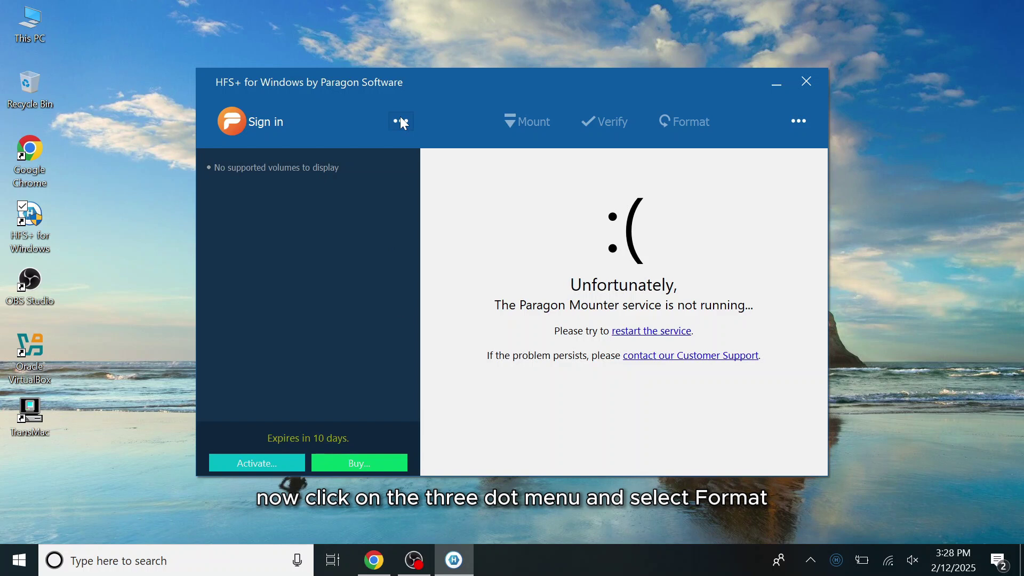
left_click(401, 121)
left_click(459, 303)
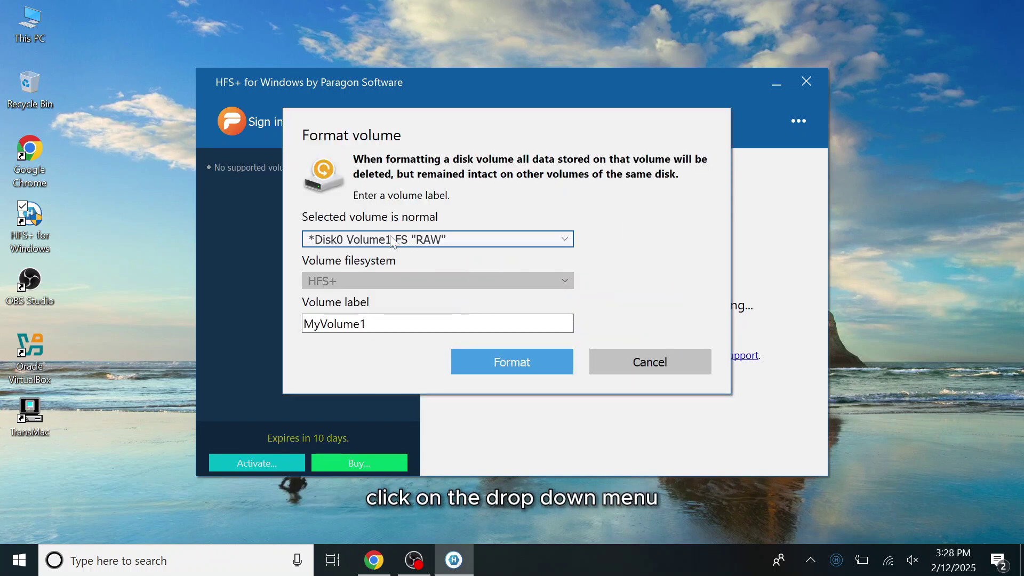
left_click(391, 241)
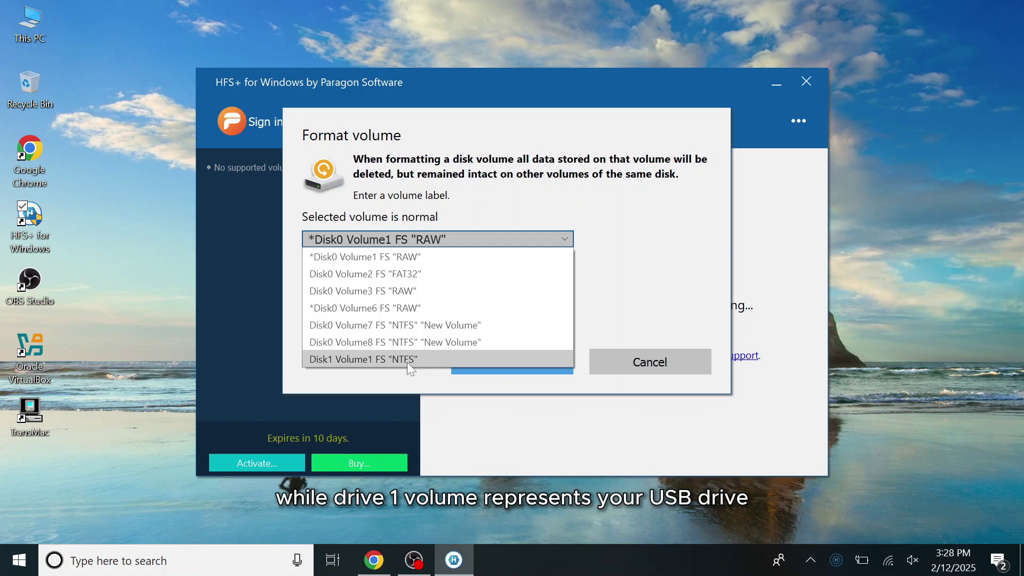
left_click(447, 241)
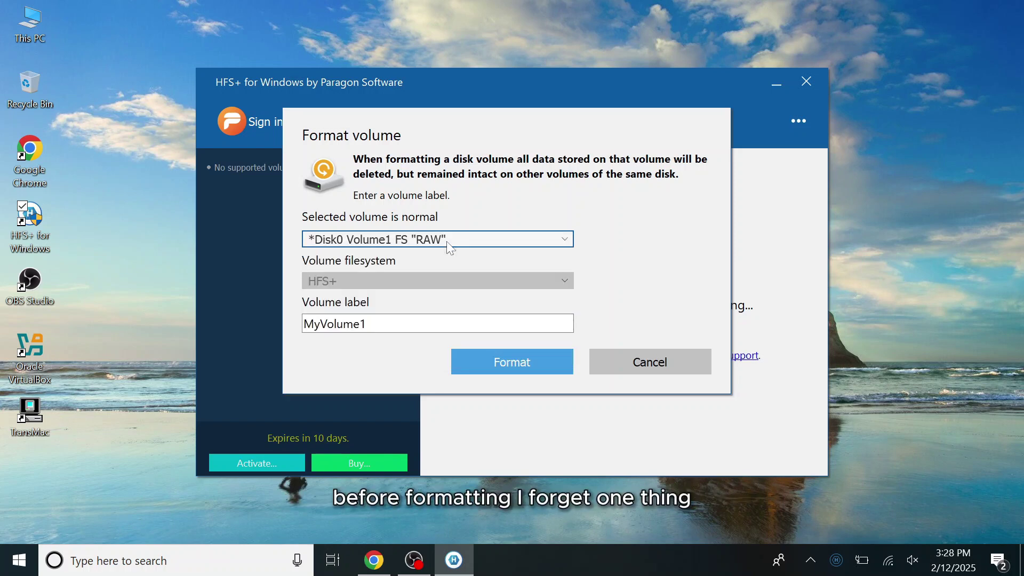
Open Command Prompt as administrator, list the disks, and select disk 1
left_click(20, 561)
type("cmd")
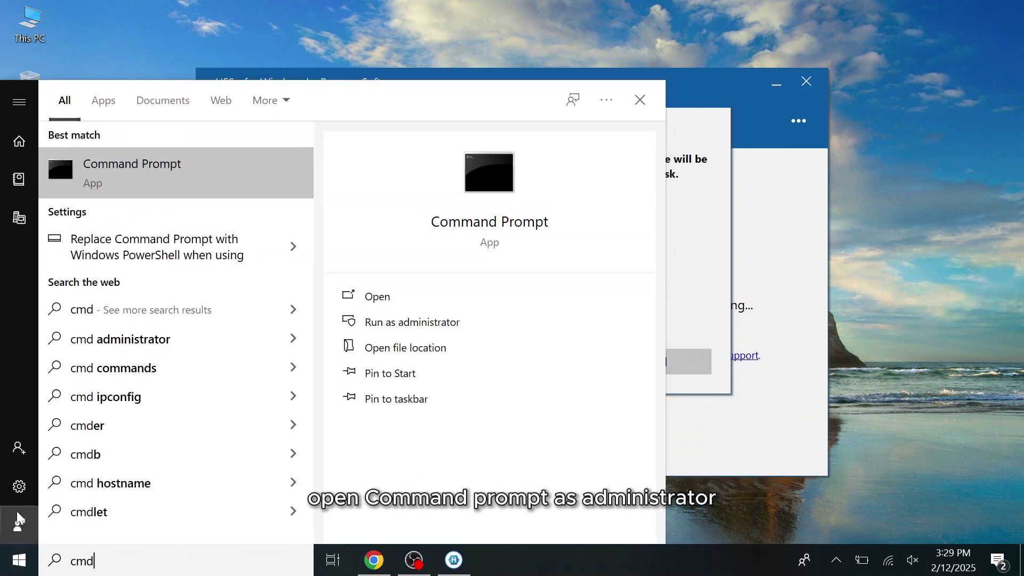
right_click(168, 165)
left_click(184, 184)
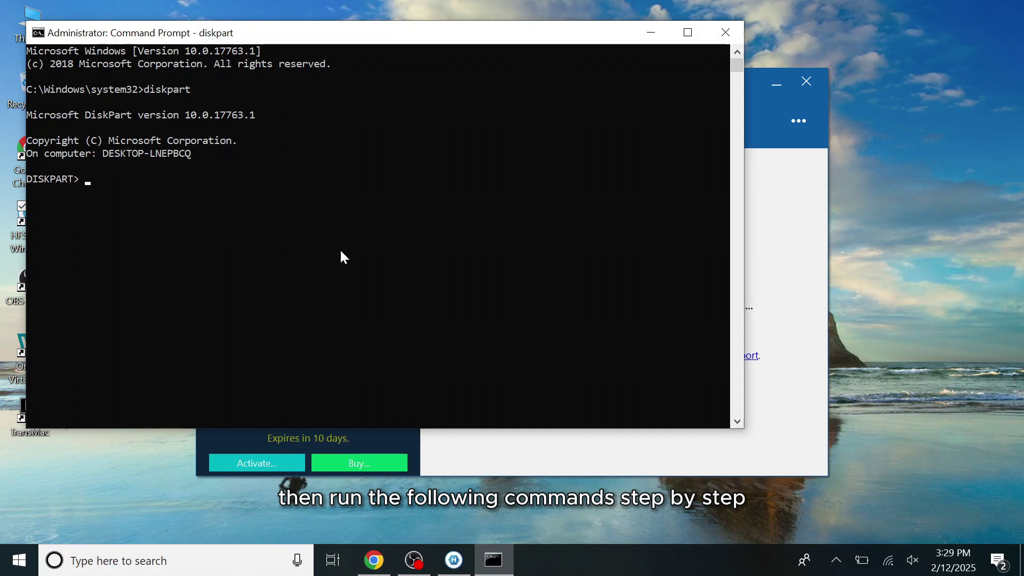
type("list disk")
key("Return")
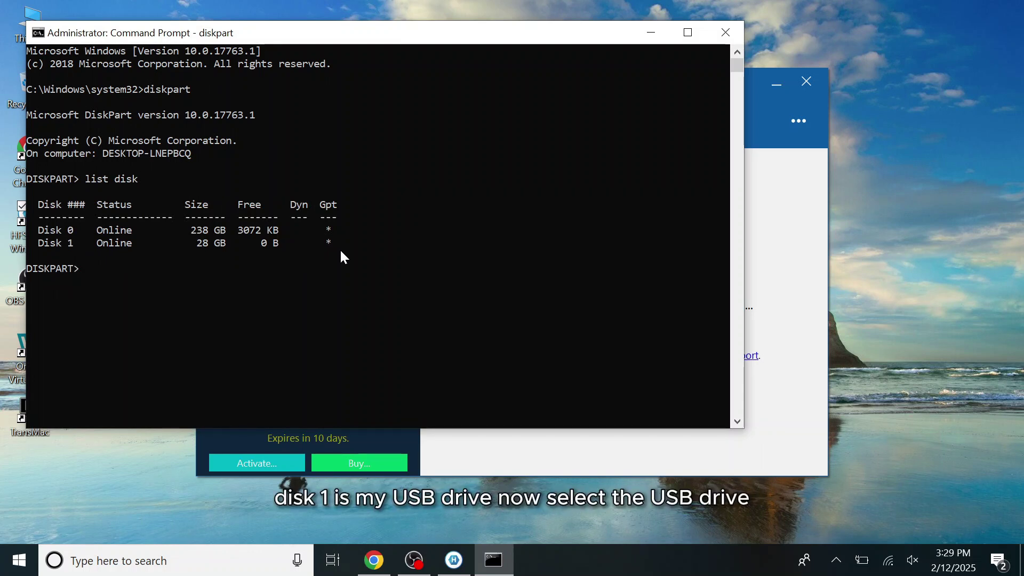
type("select disk 1")
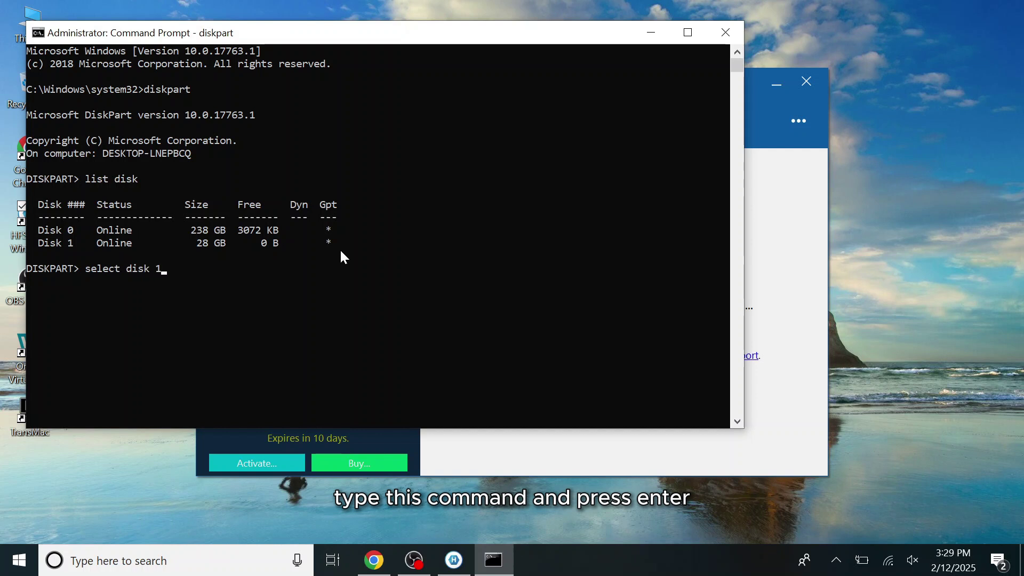
key("Return")
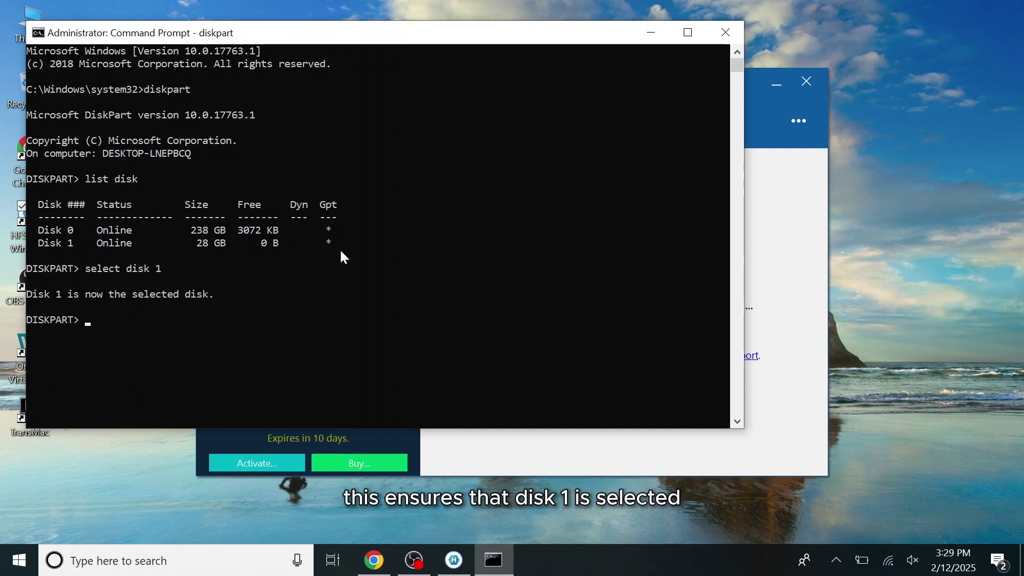
Clean disk 1, convert it via MBR to GPT, and create a primary partition
type("clean")
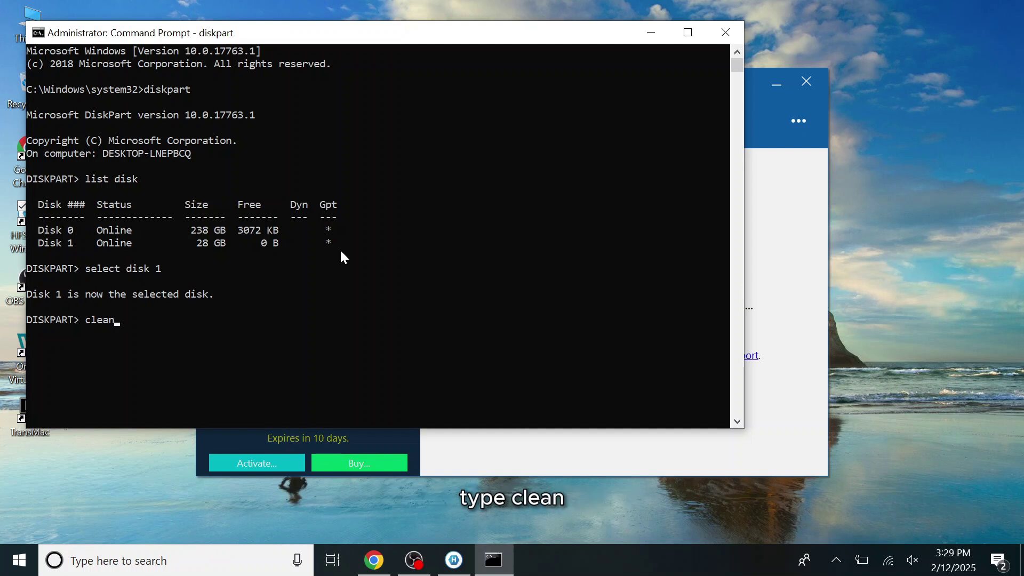
key("Return")
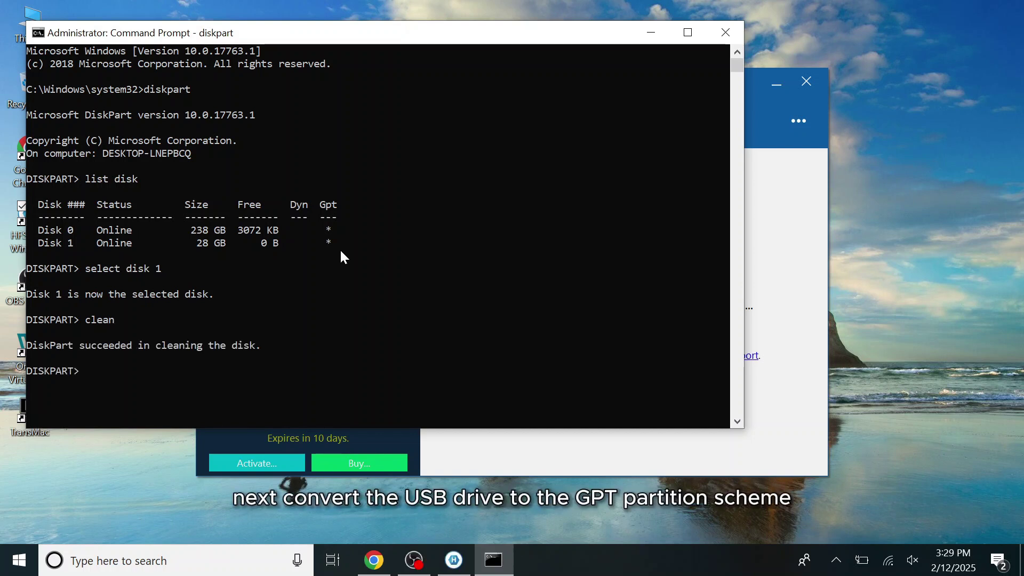
type("convert gpt")
key("Return")
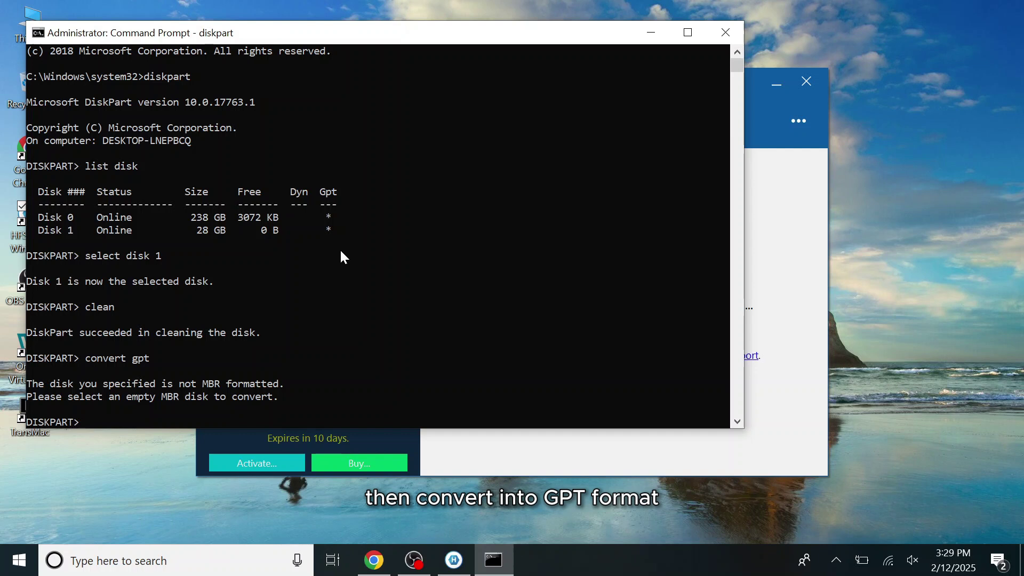
type("convert m")
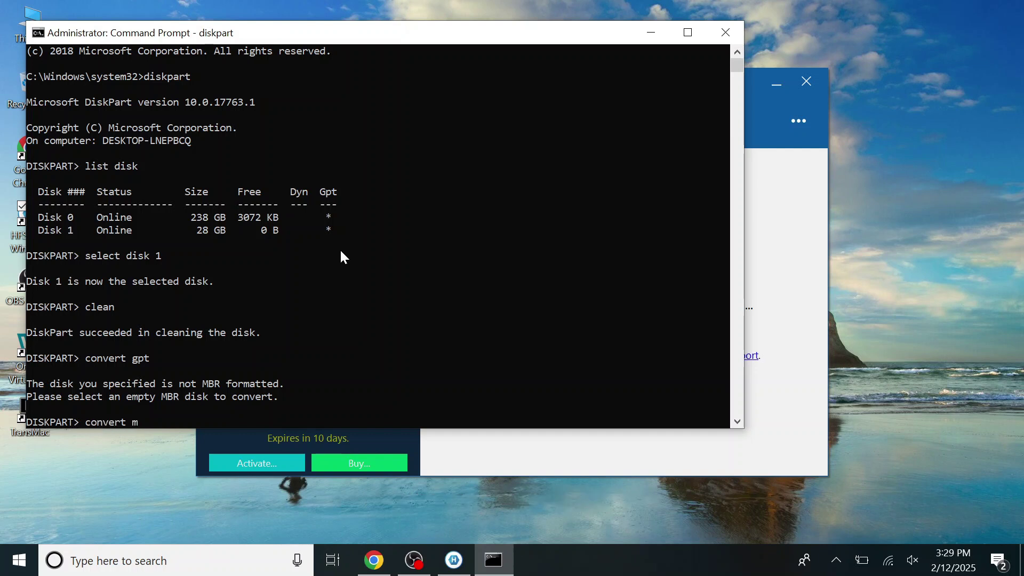
type("br")
key("Return")
type("convert gpt")
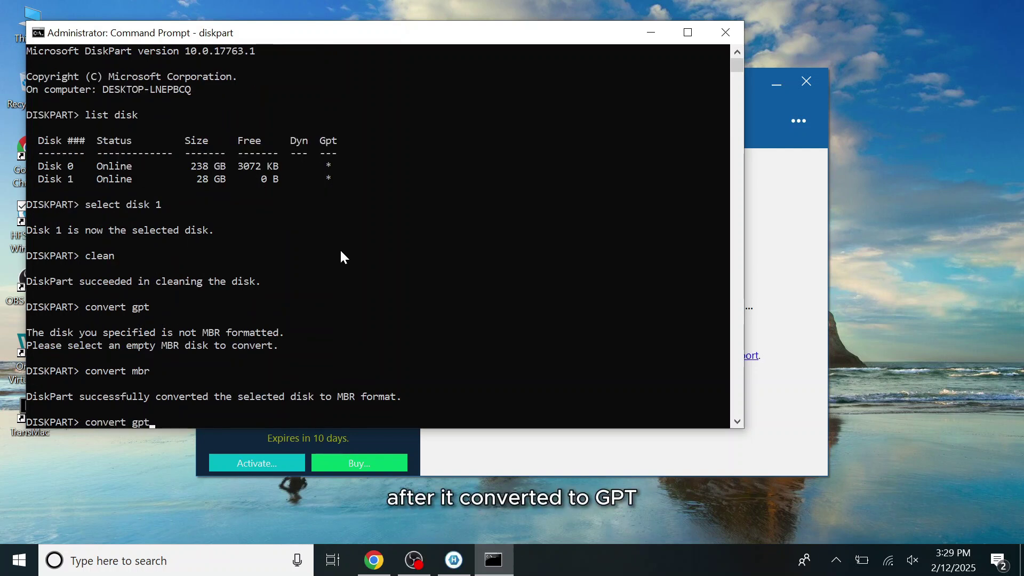
key("Return")
type("create par")
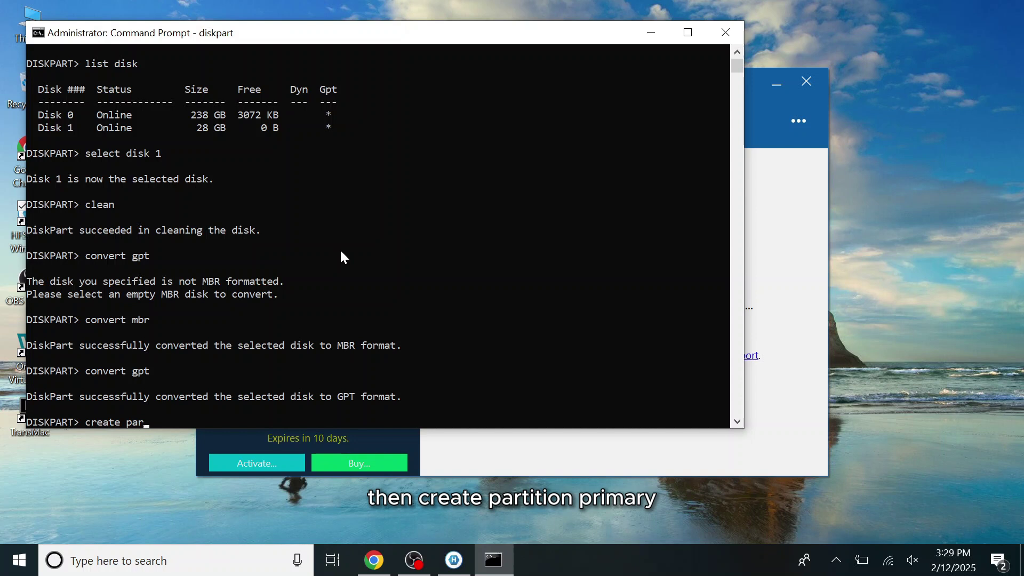
type("tition primary")
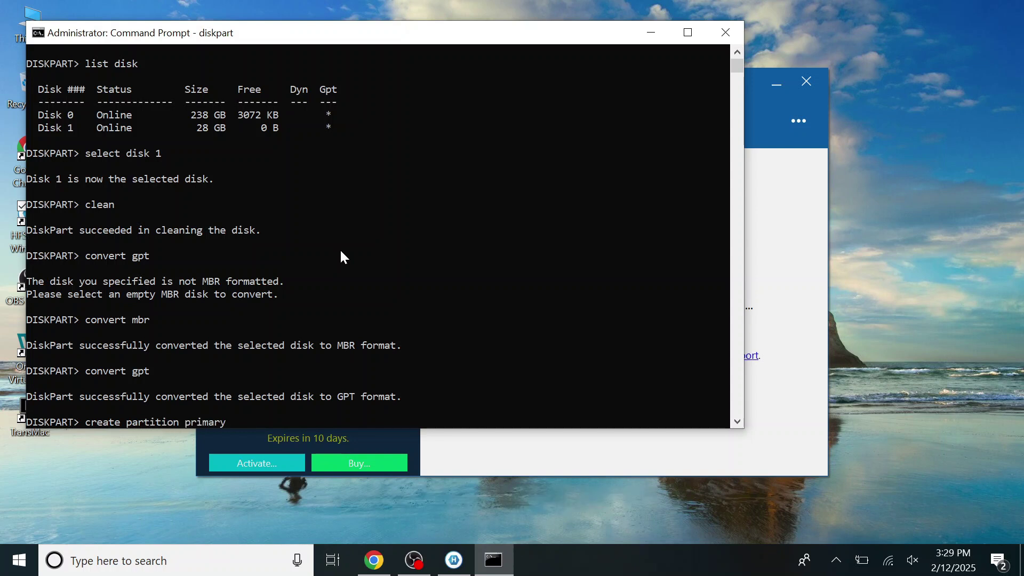
key("Return")
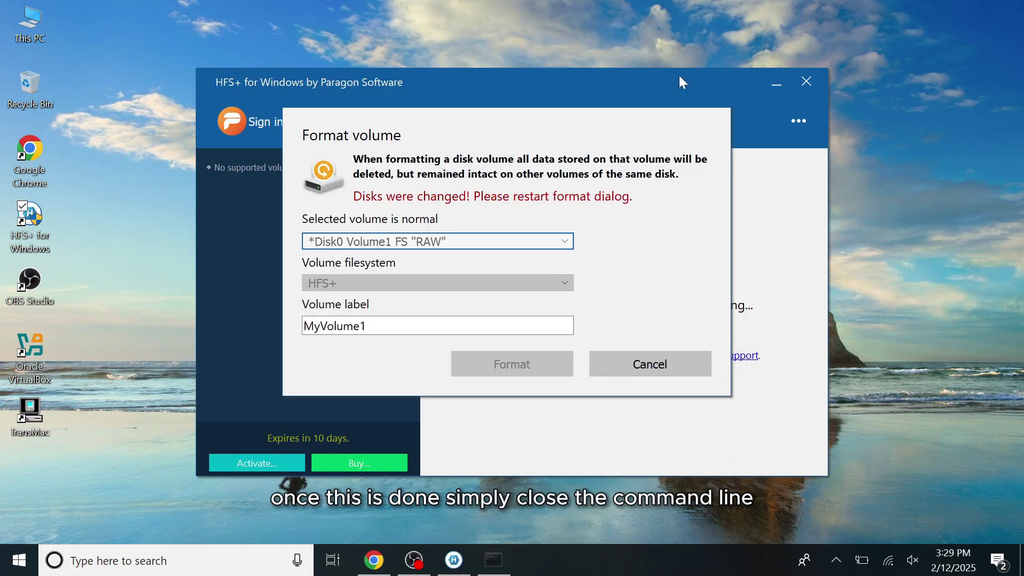
Close Command Prompt, cancel the outdated format form, and reopen Format new volume
left_click(725, 32)
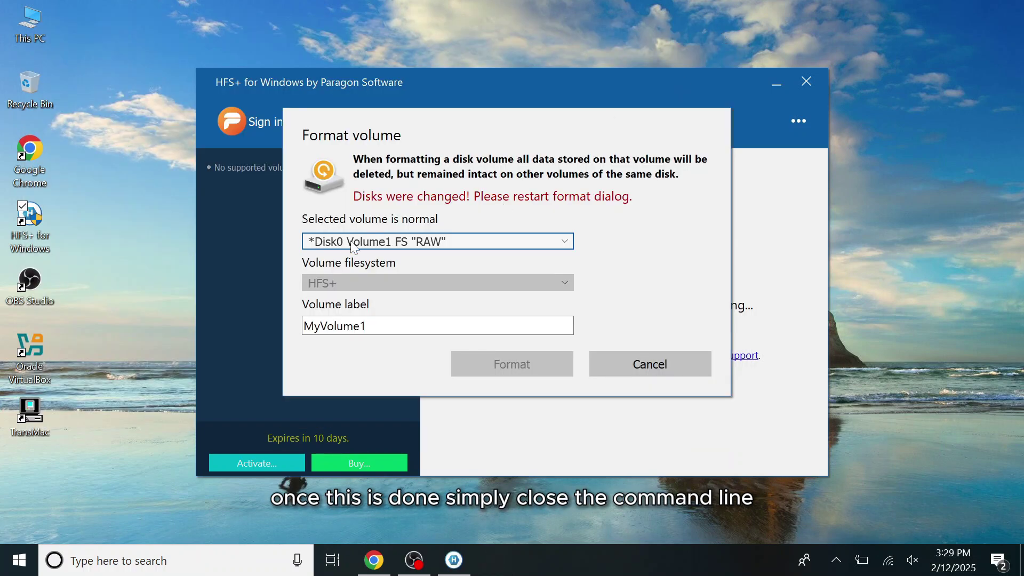
left_click(421, 242)
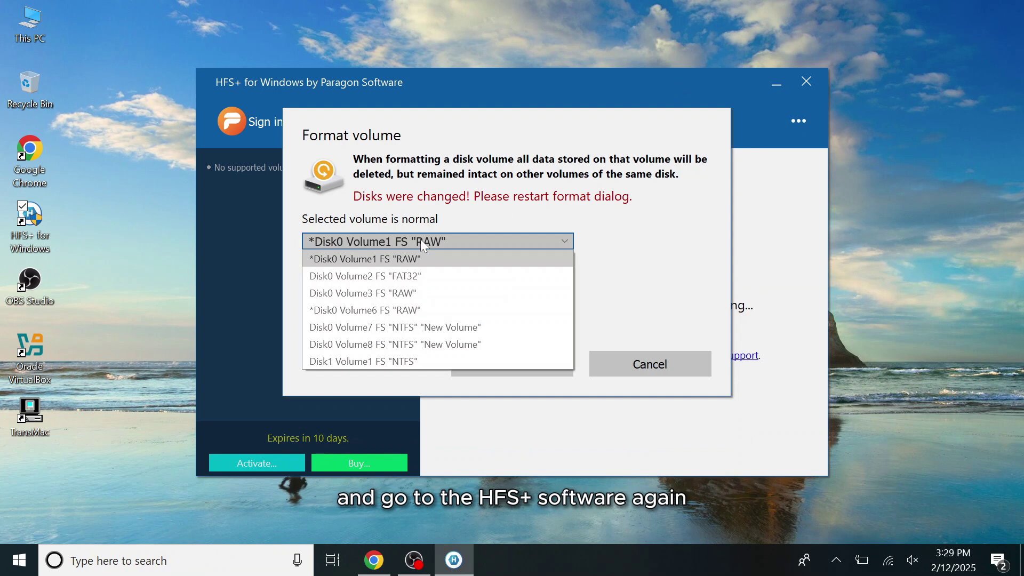
left_click(420, 240)
left_click(652, 368)
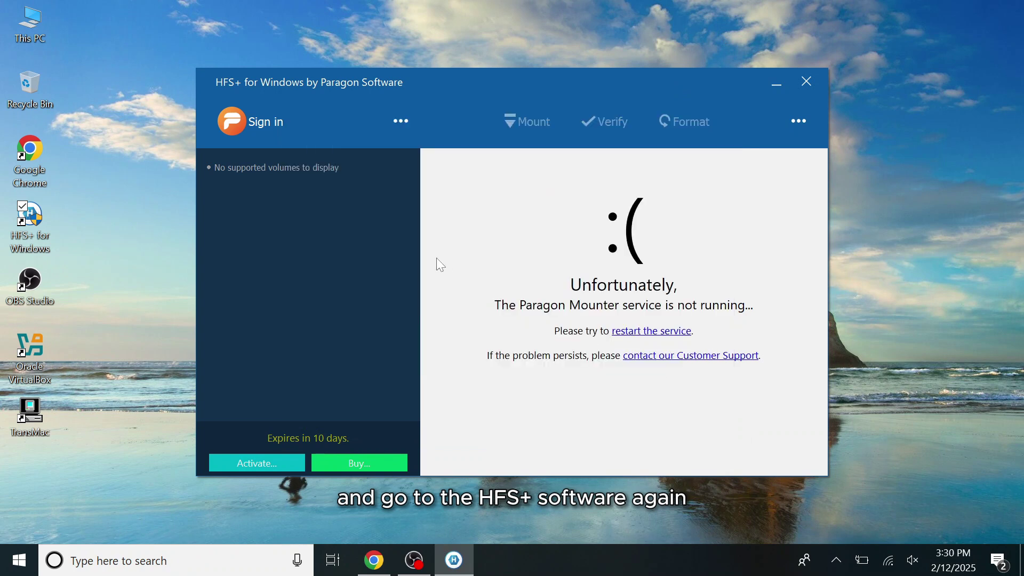
left_click(400, 122)
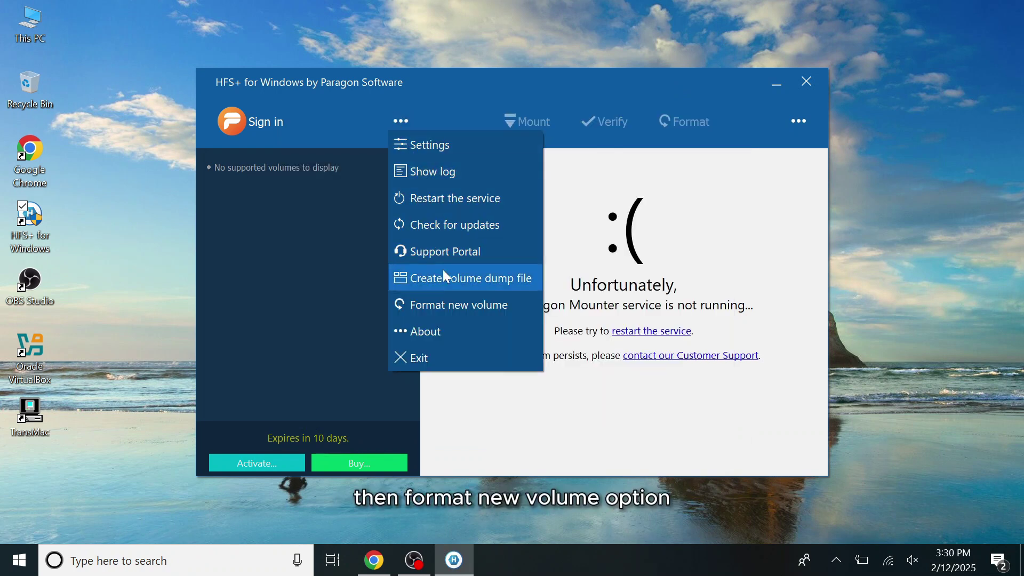
left_click(461, 303)
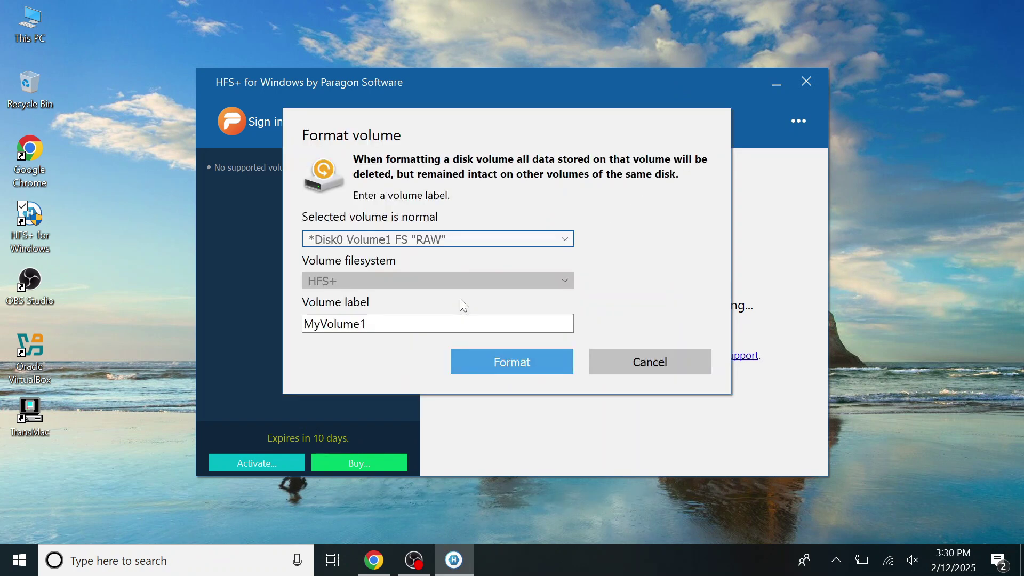
Format Disk1 Volume1 as HFS+ labelled MacOS and dismiss the completion message
left_click(433, 241)
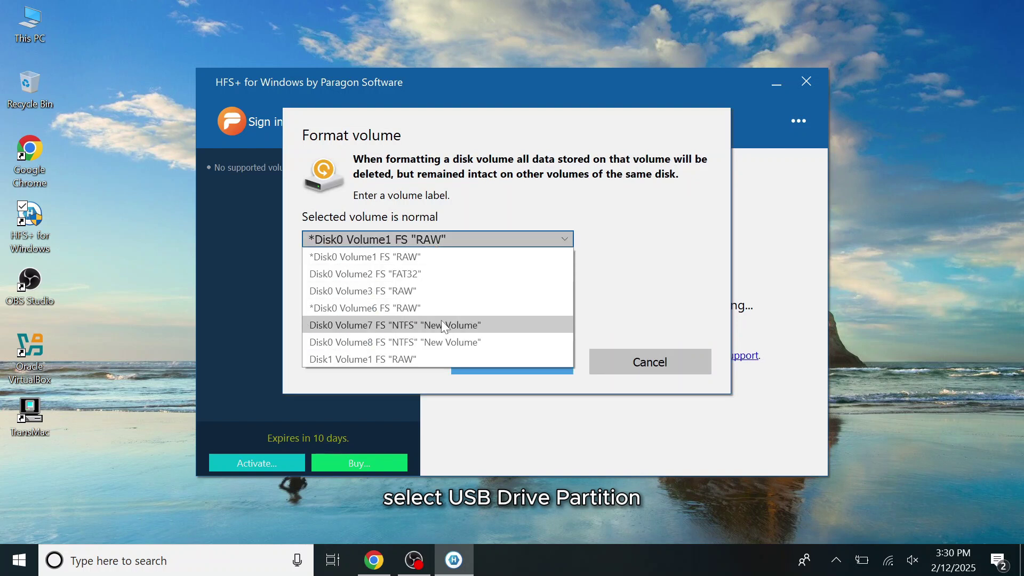
left_click(385, 358)
left_click_drag(366, 324, 314, 324)
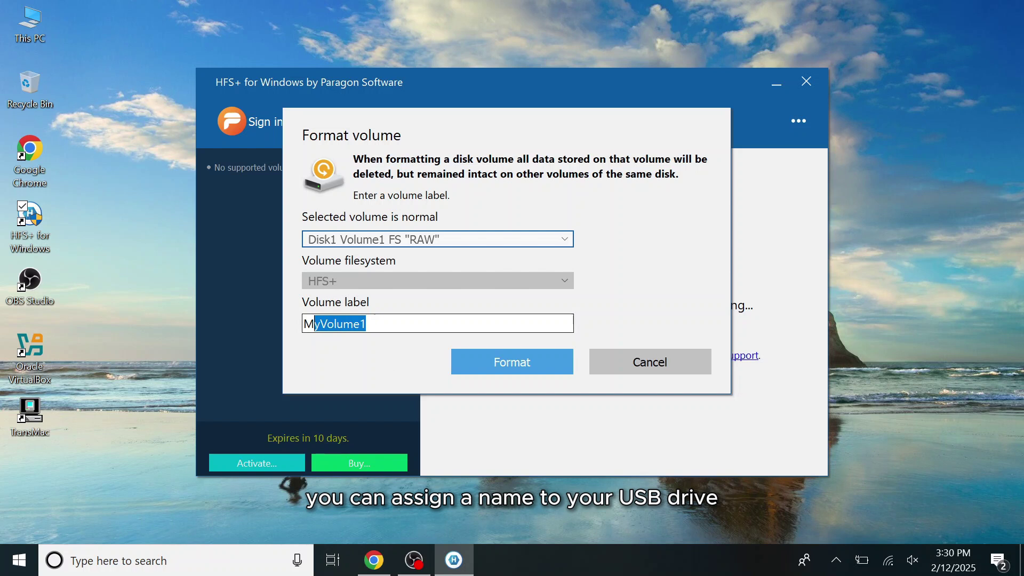
key("BackSpace")
type("acOS")
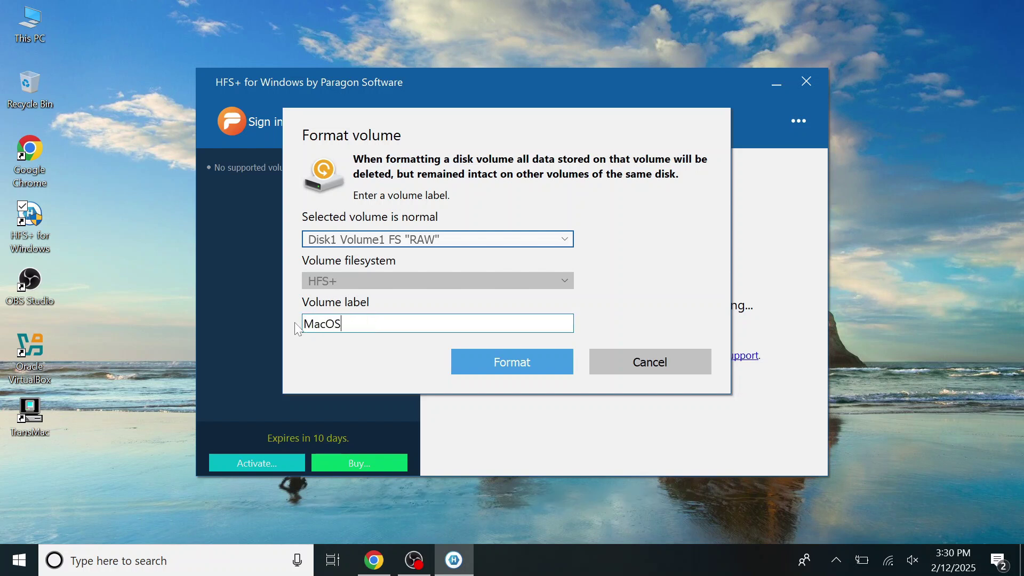
left_click(504, 362)
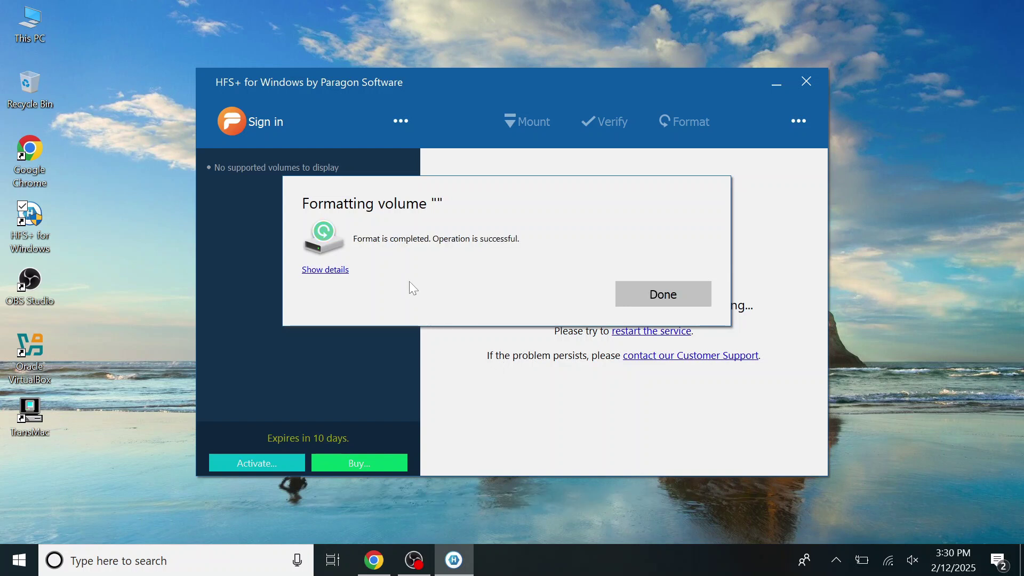
left_click(648, 298)
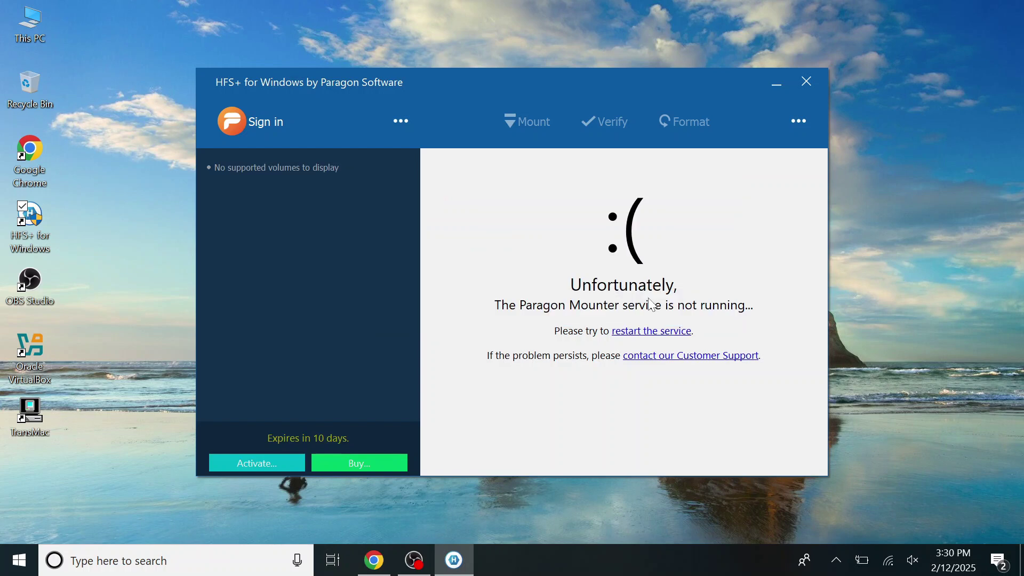
Close HFS+ for Windows and search Google in Chrome for 'mac os disk image'
left_click(807, 84)
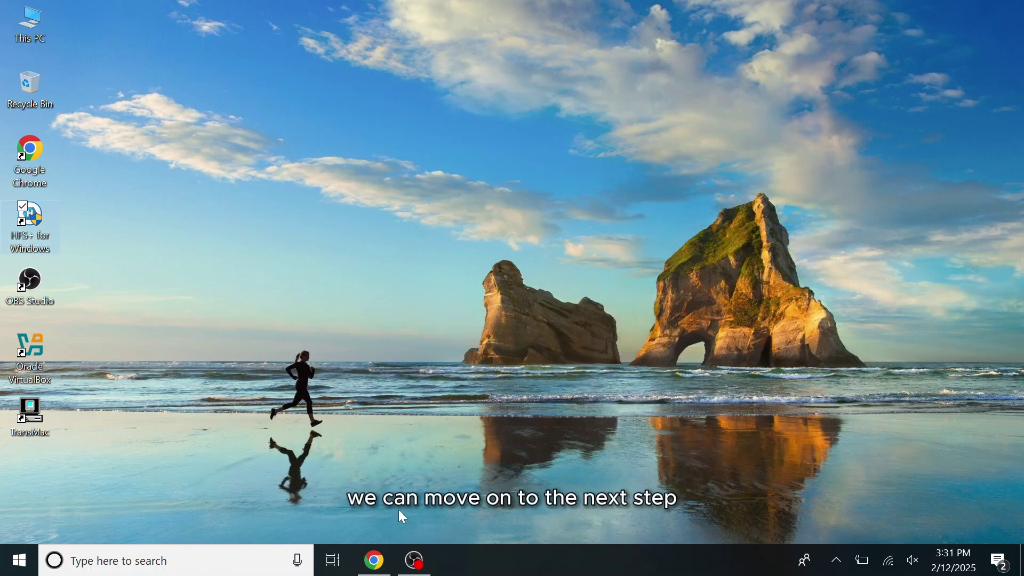
left_click(374, 560)
left_click(270, 51)
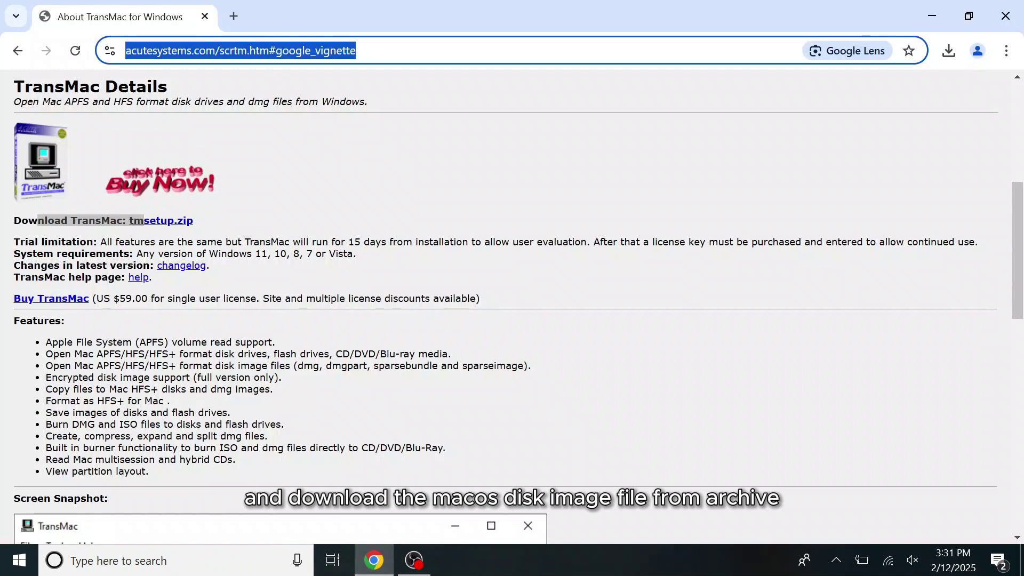
type("mac")
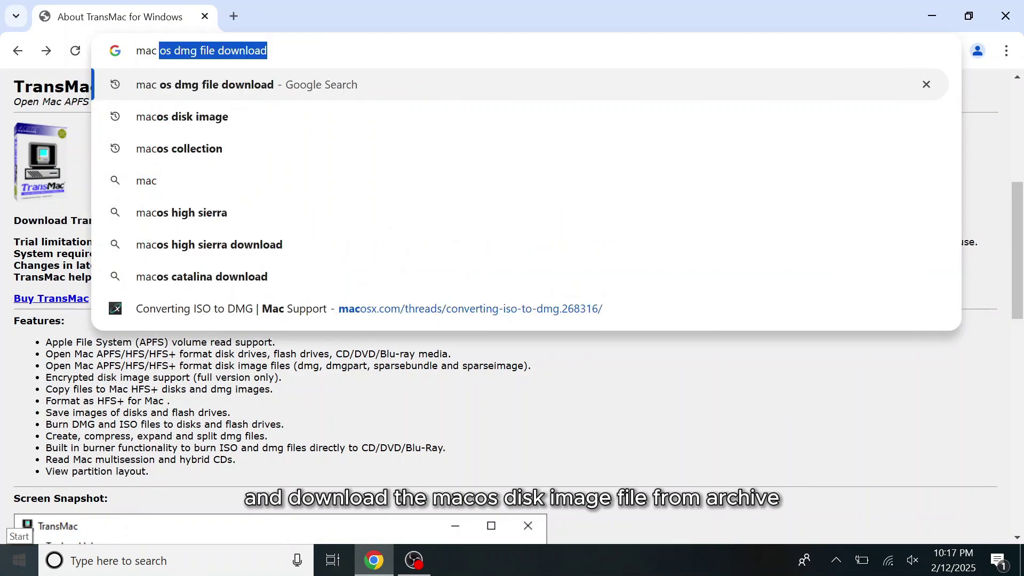
type("os")
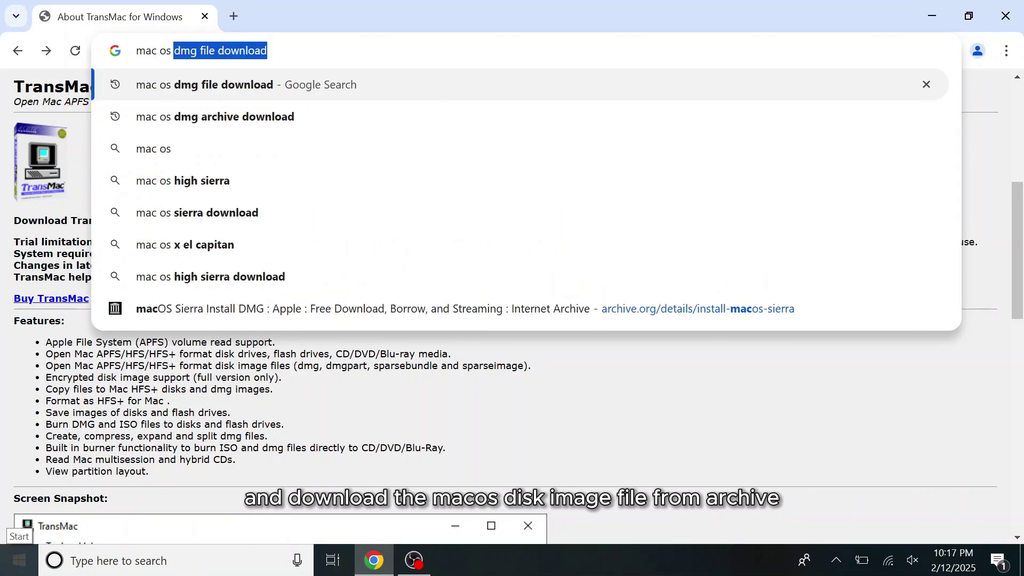
type(" disk image")
key("Return")
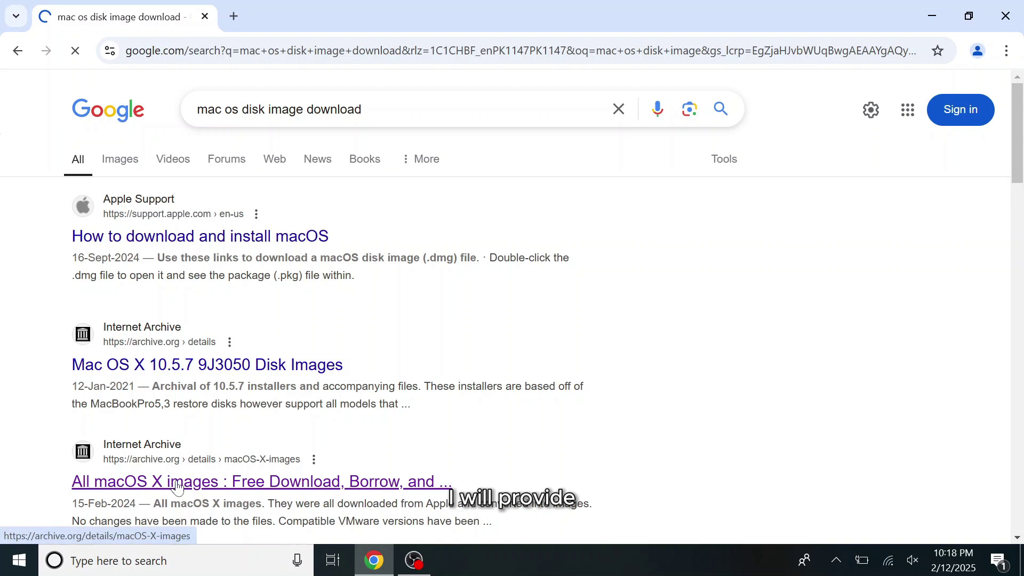
From the archive.org macOS X images page, download Big Sur 11.dmg and check its progress
left_click(177, 483)
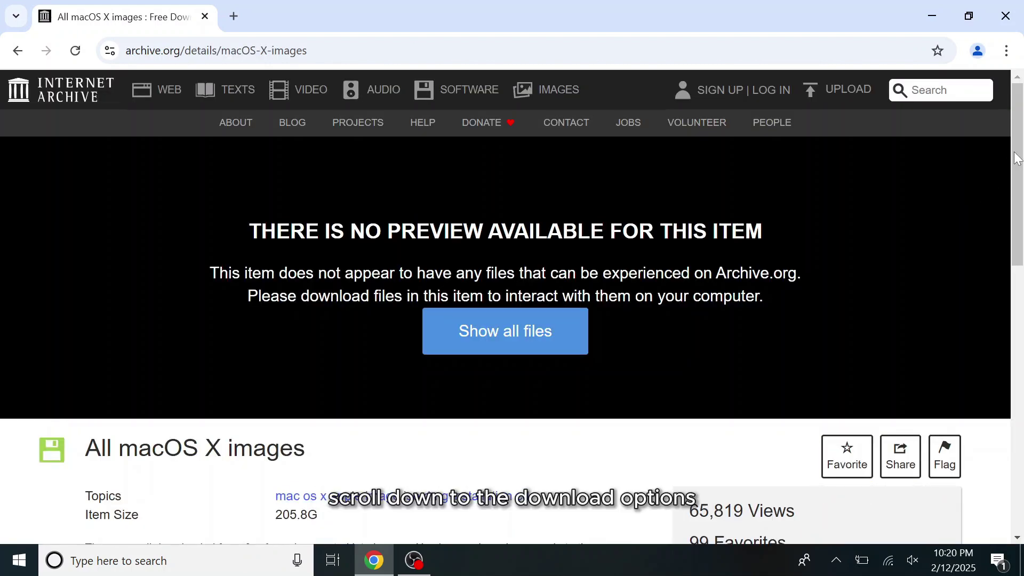
scroll(1016, 181, "down", 1)
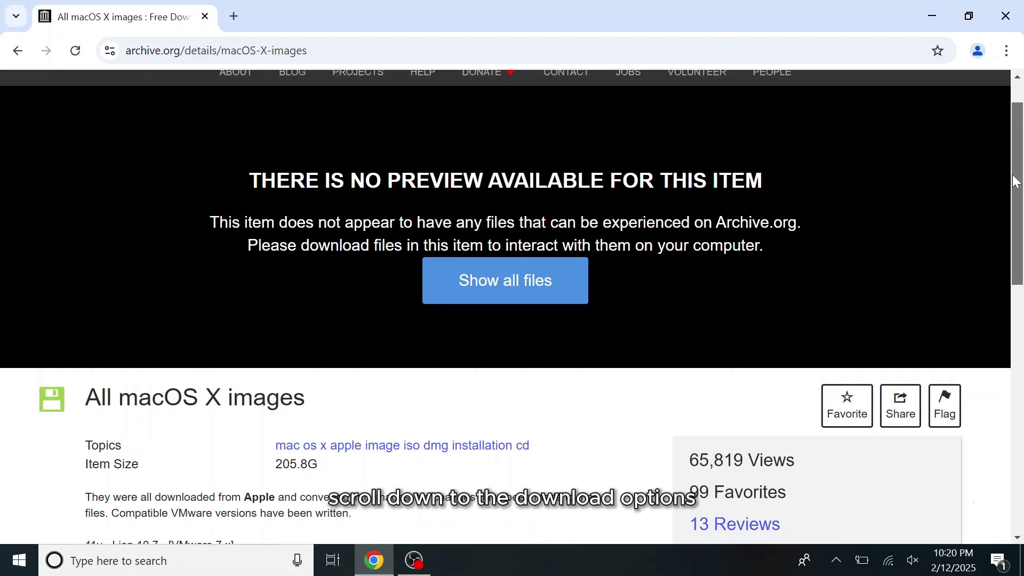
left_click_drag(1015, 182, 1013, 328)
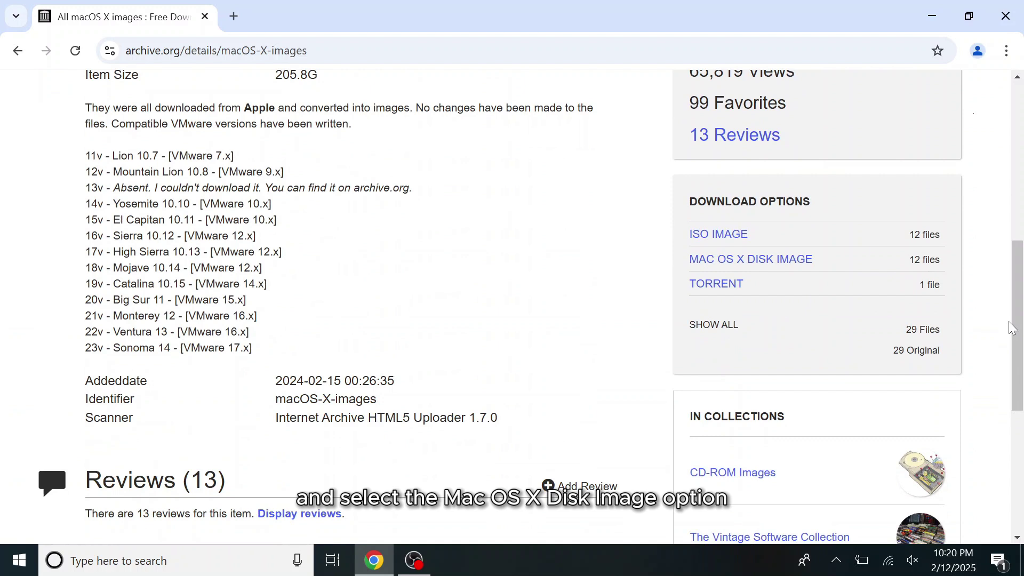
left_click(826, 267)
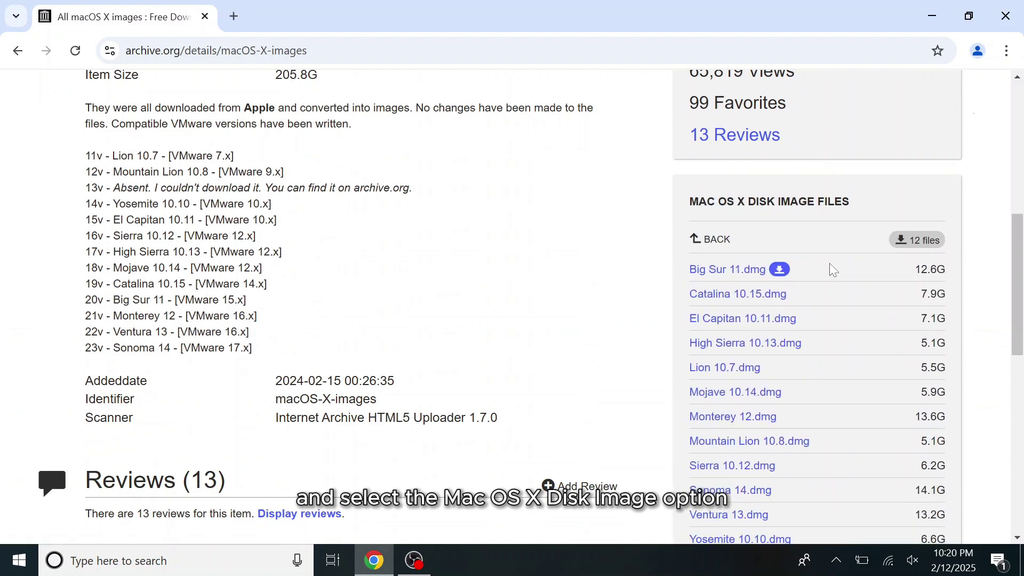
scroll(1018, 267, "down", 2)
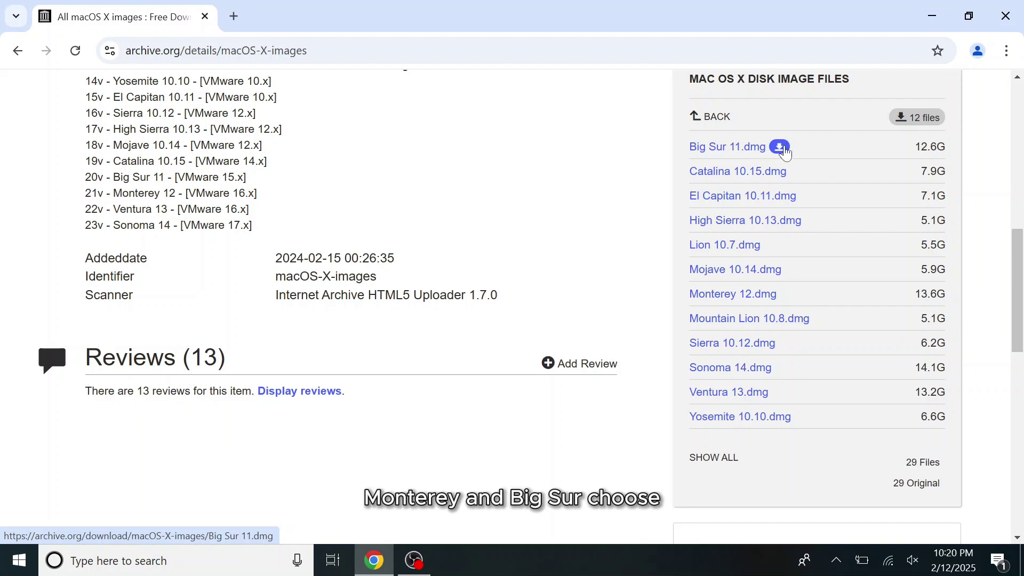
left_click(780, 148)
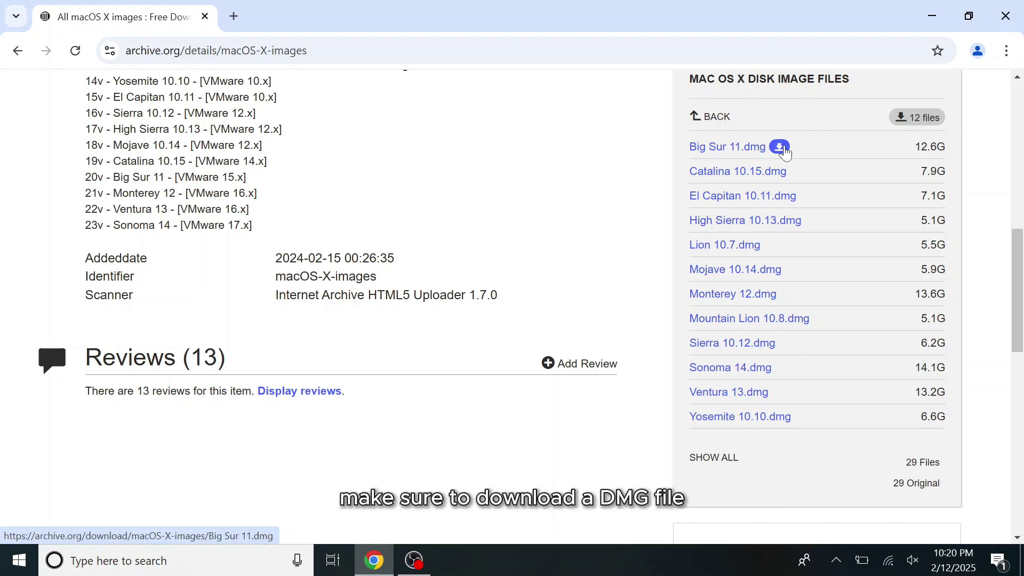
left_click(949, 51)
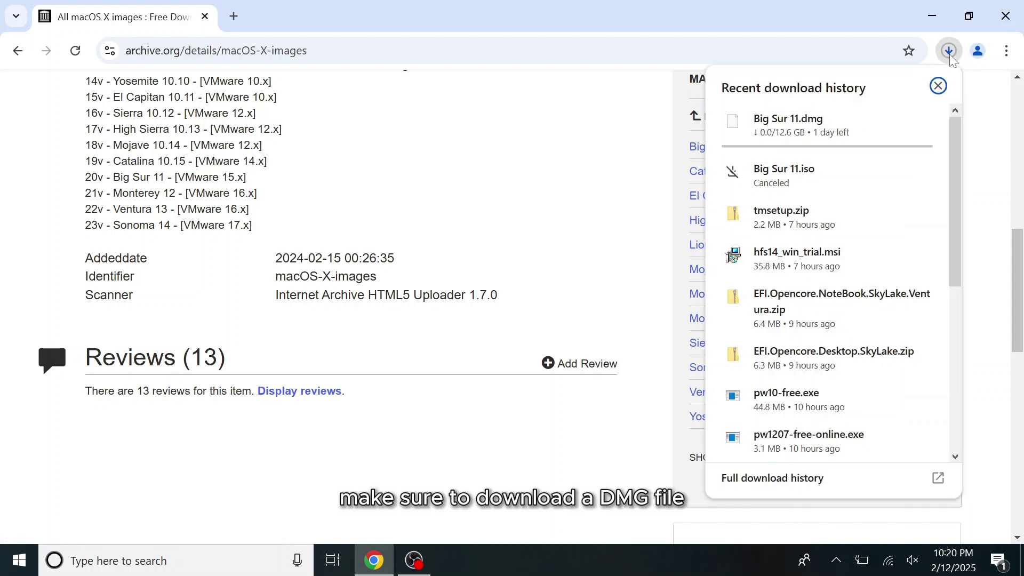
left_click(950, 53)
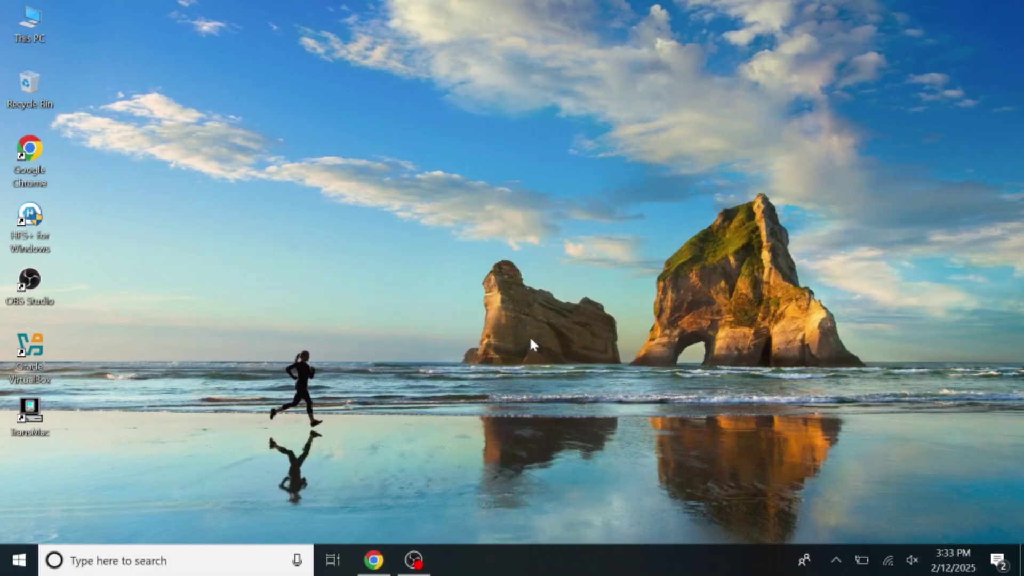
Launch TransMac in trial mode, maximize it, and start Restore with Disk Image on the Kingston drive
double_click(36, 417)
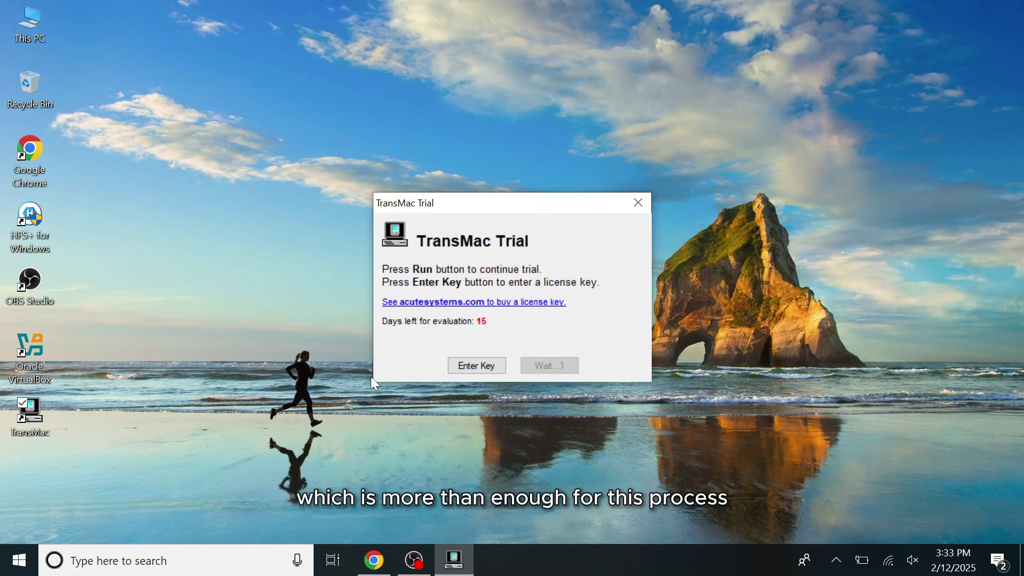
left_click(549, 366)
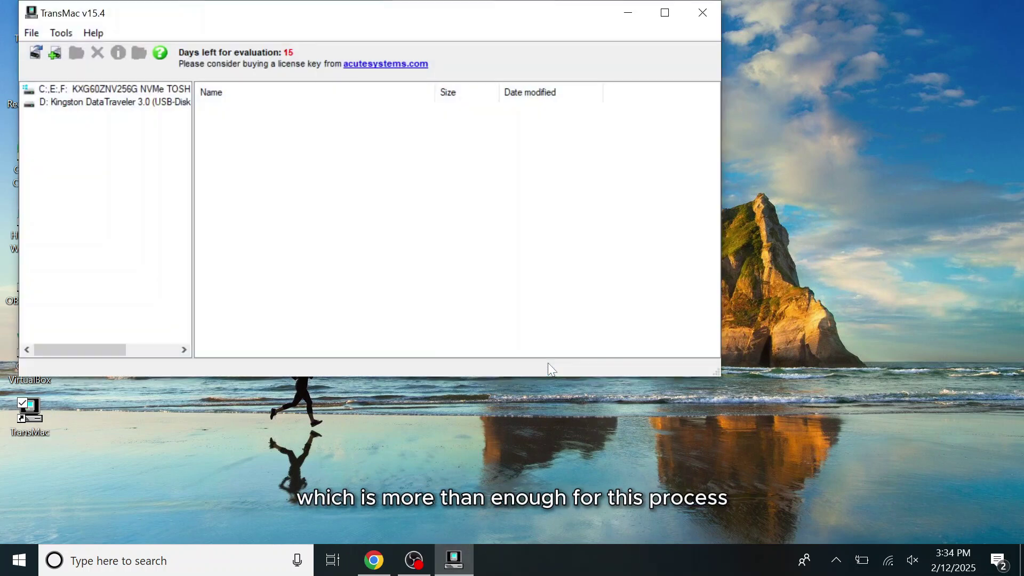
left_click(664, 13)
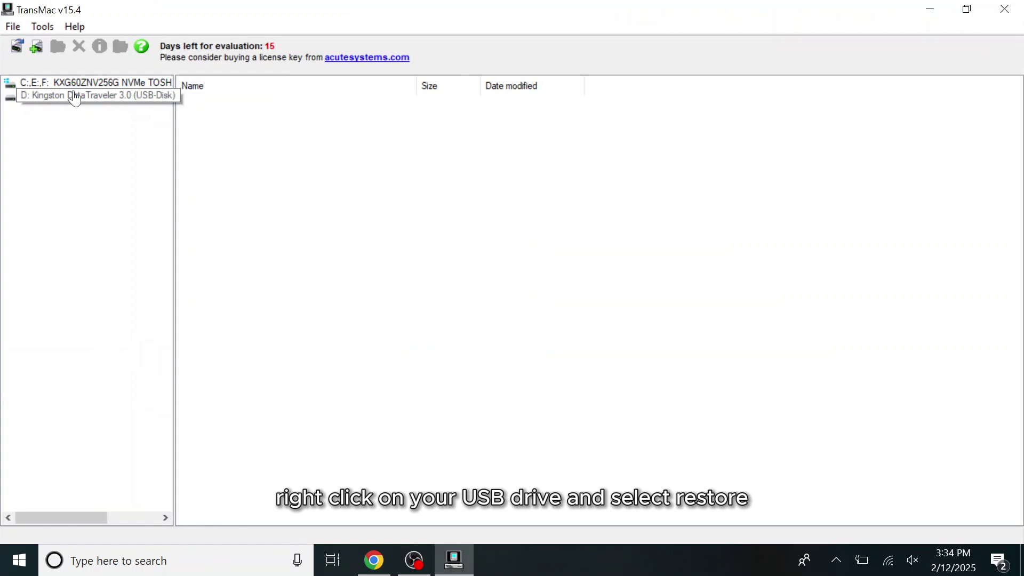
right_click(100, 95)
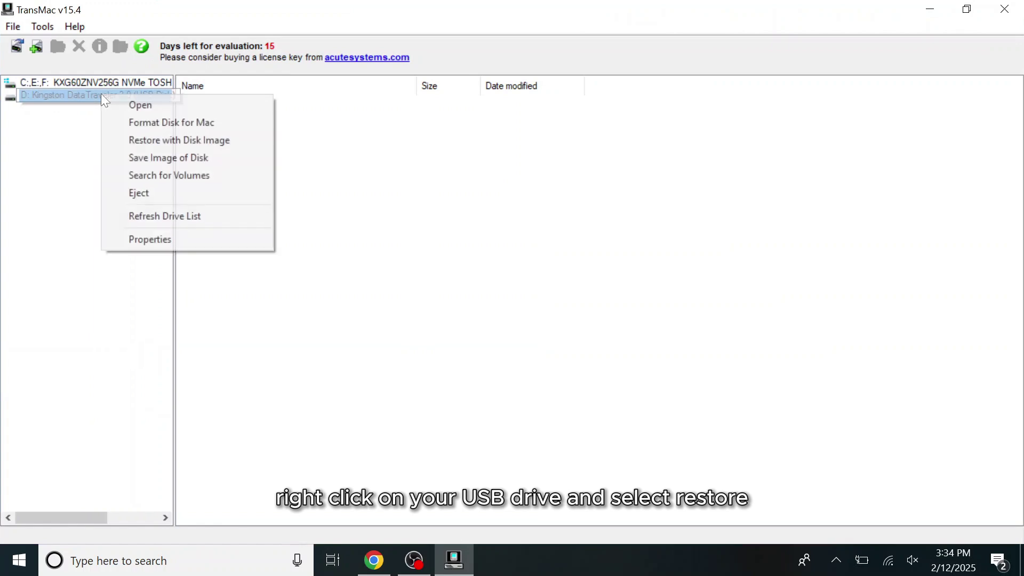
left_click(185, 147)
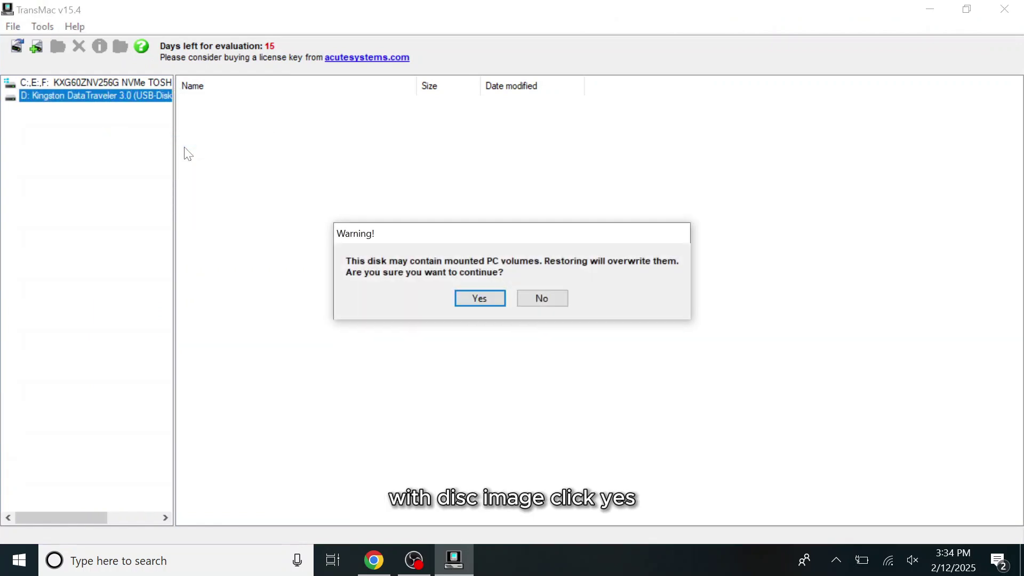
left_click(476, 300)
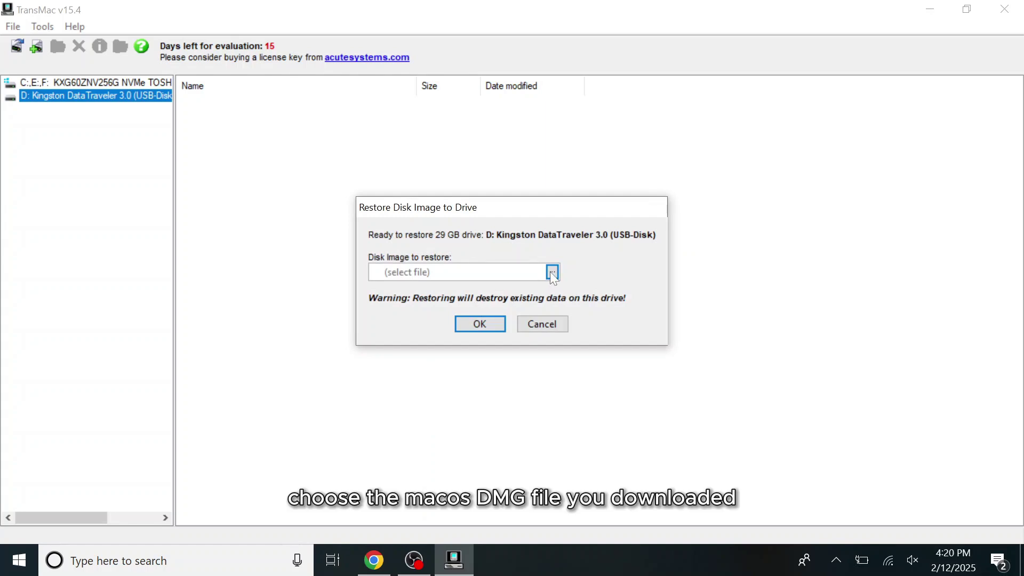
Select BigSur_11.7.1 from the Desktop as the image and confirm the restore
left_click(552, 272)
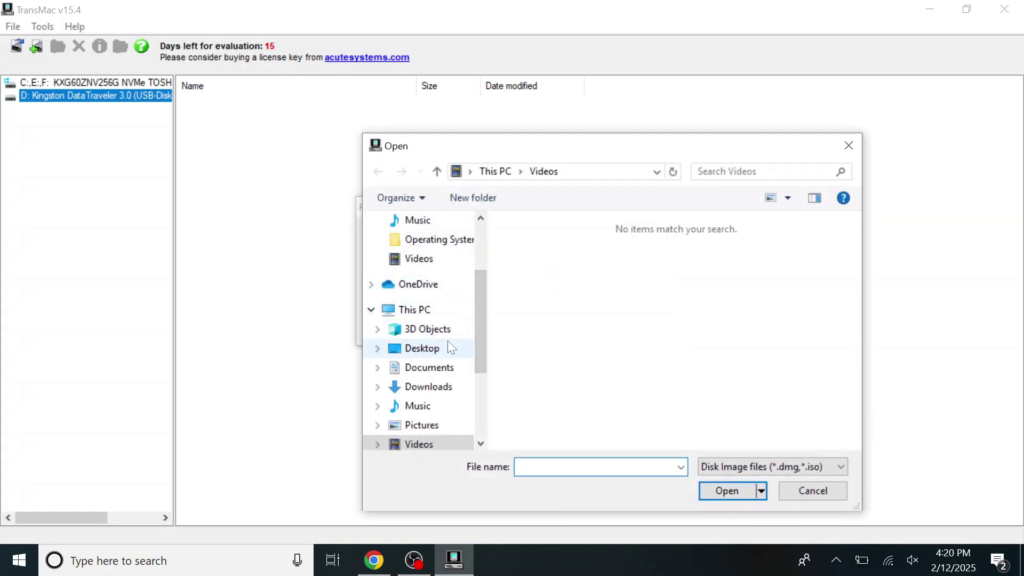
left_click(451, 347)
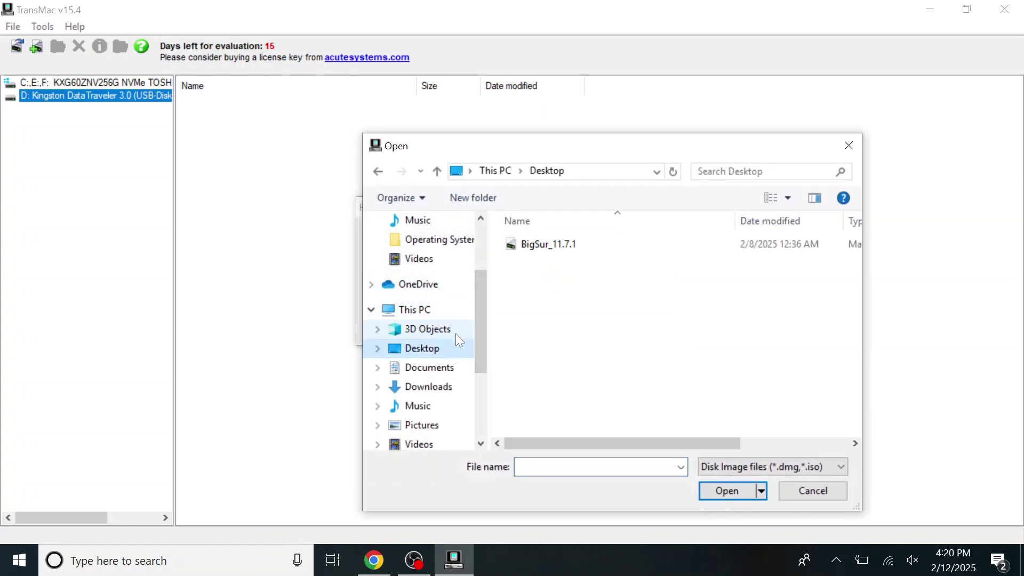
left_click(553, 245)
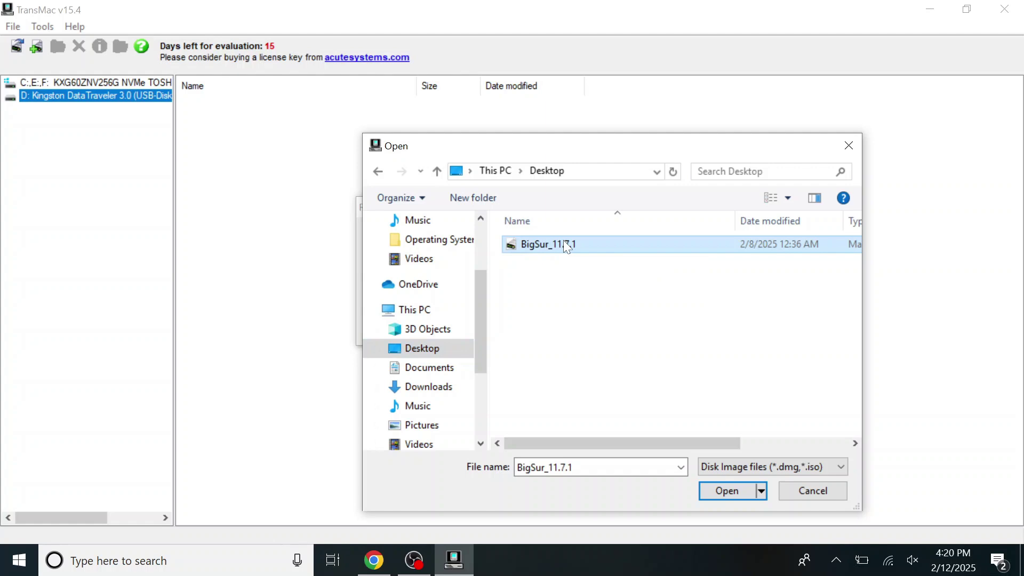
double_click(564, 241)
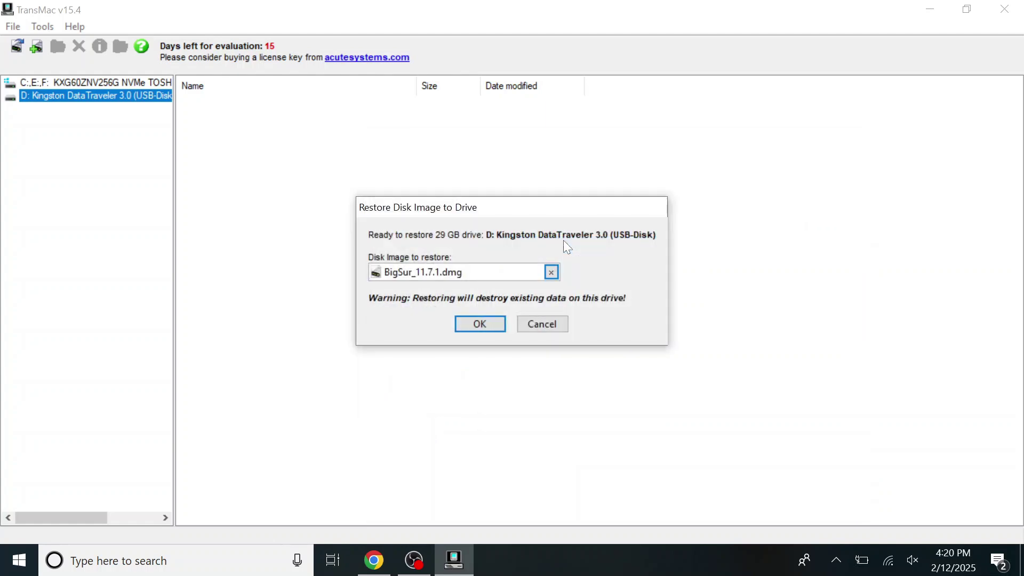
left_click(486, 325)
Accept the last warning, let Big Sur write to the Kingston drive, and close Restore Complete
left_click(466, 312)
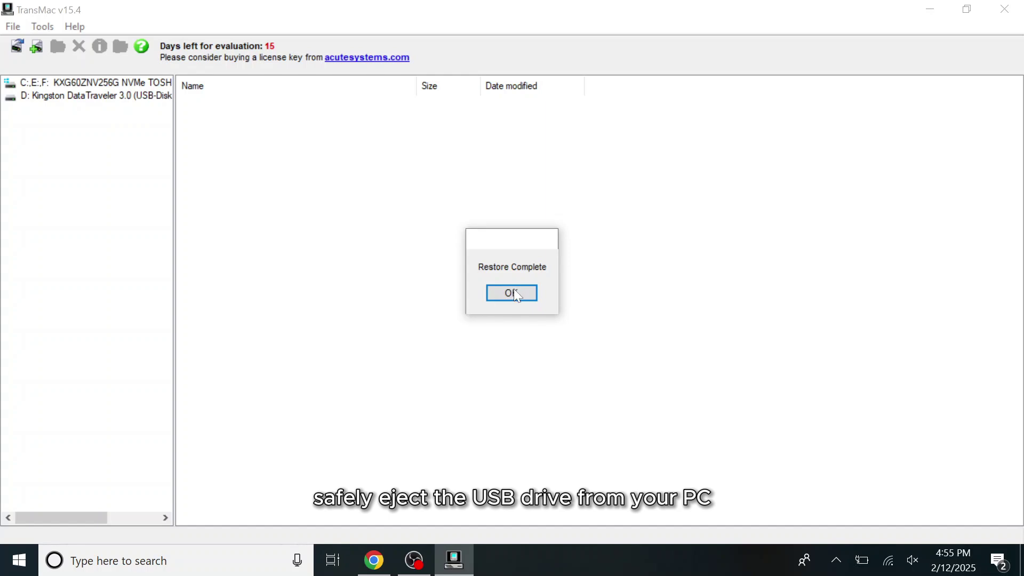
left_click(516, 293)
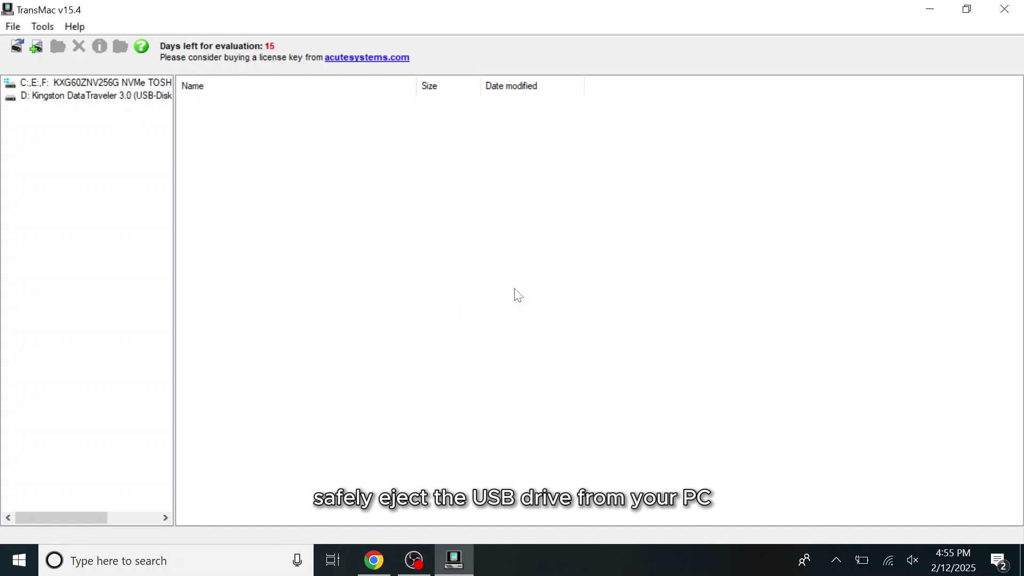
Browse the Kingston drive down to Install macOS Big Sur.app's Contents, then close TransMac and open This PC
left_click(65, 98)
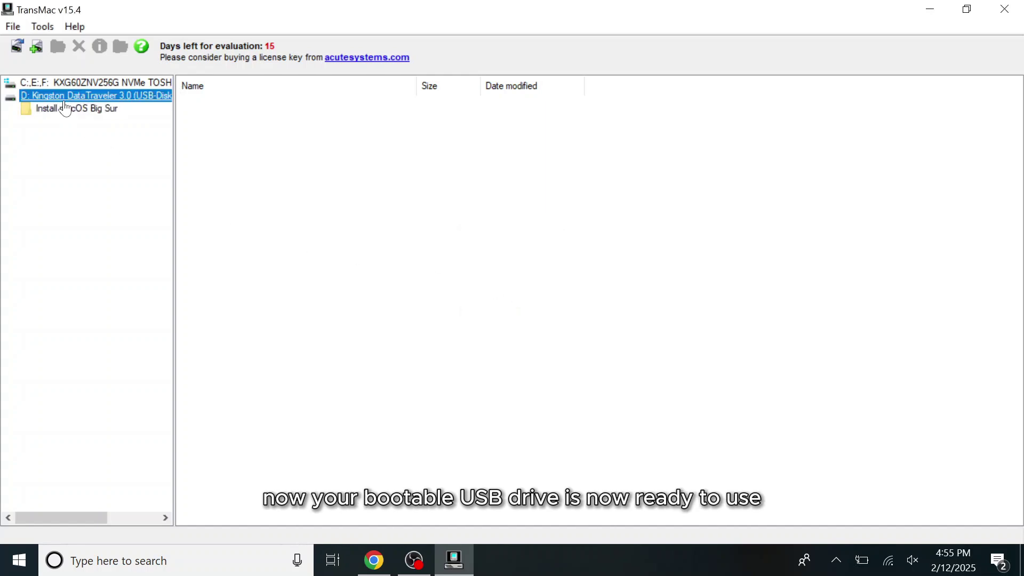
left_click(66, 110)
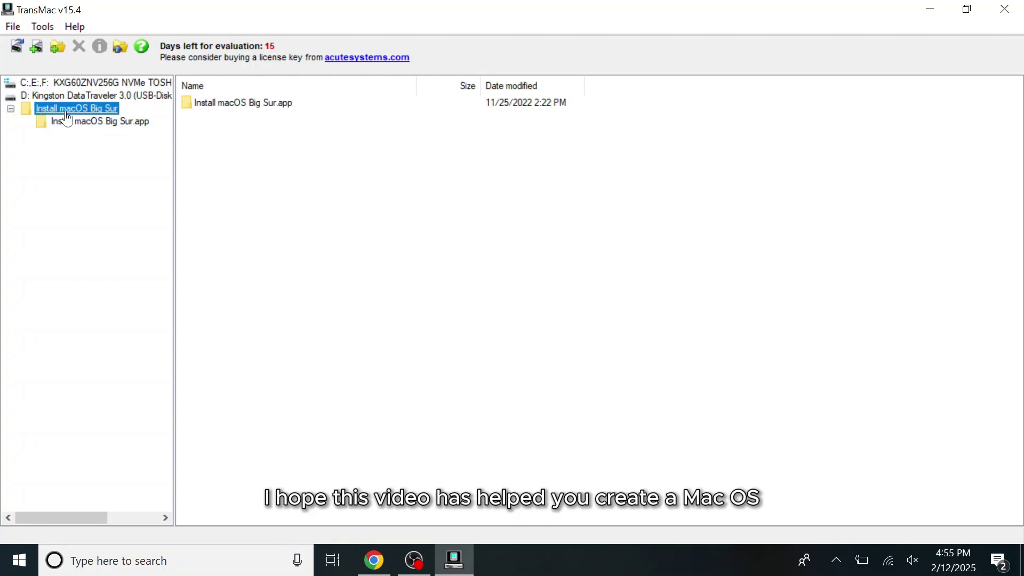
left_click(80, 122)
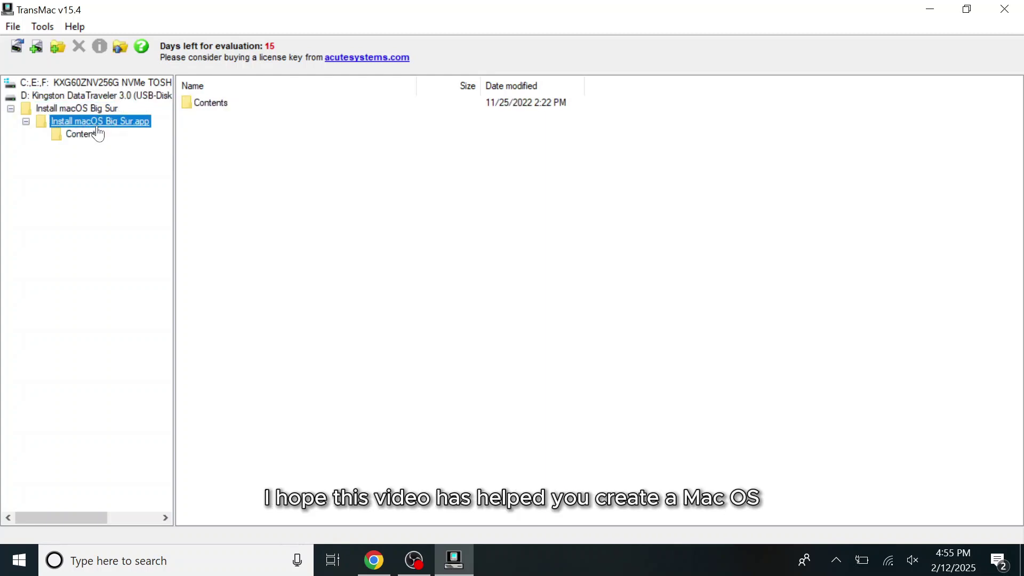
left_click(94, 138)
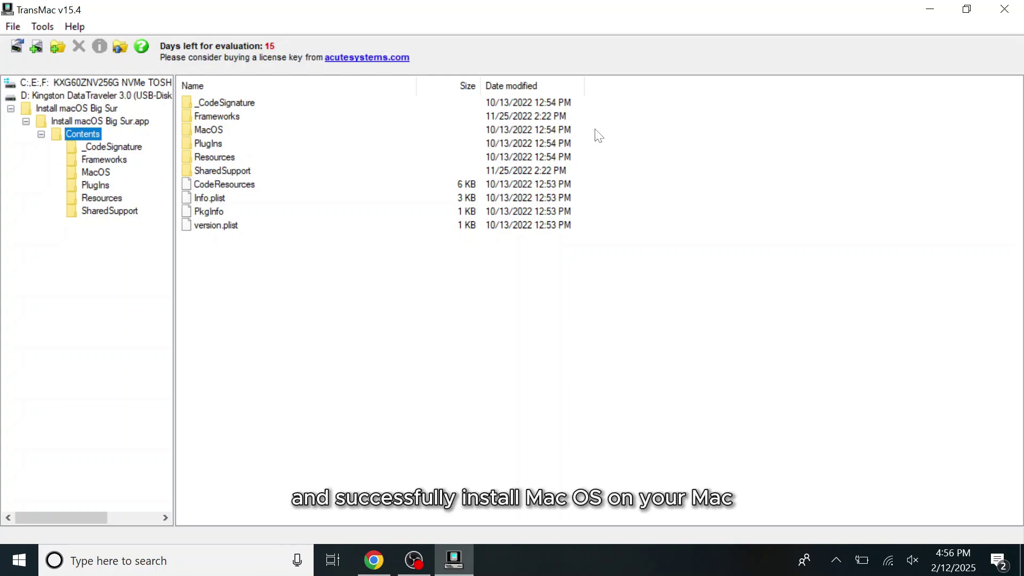
left_click(1006, 7)
double_click(14, 11)
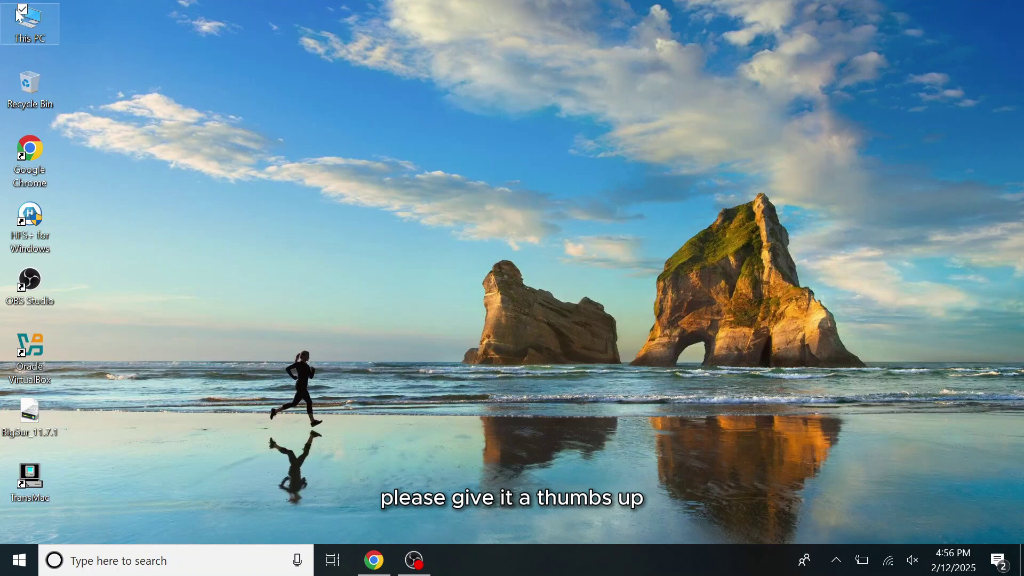